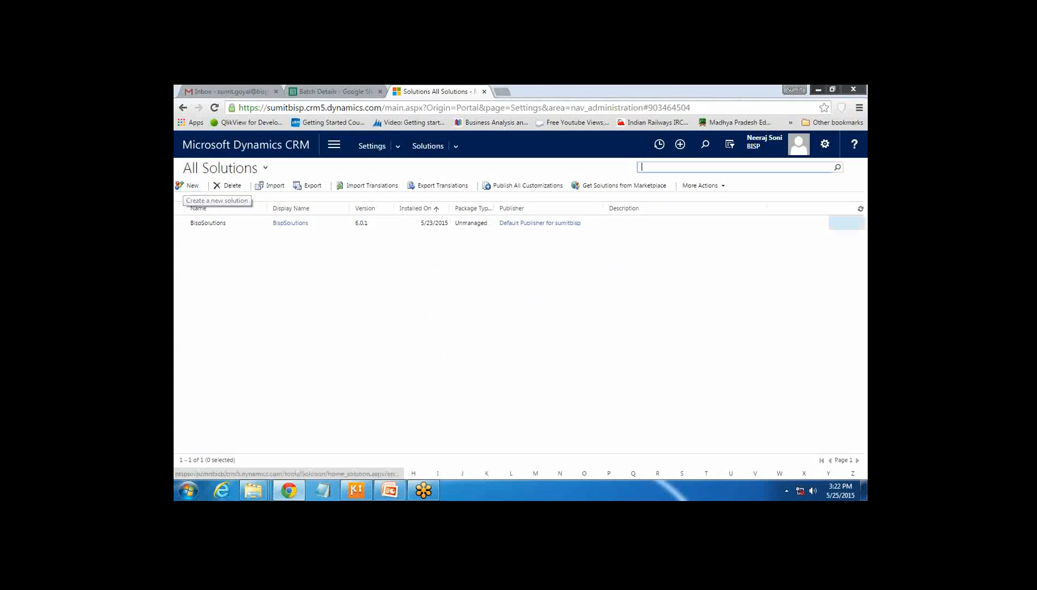
Step: Open the BispSolutions solution and display its Processes components
left_click(290, 224)
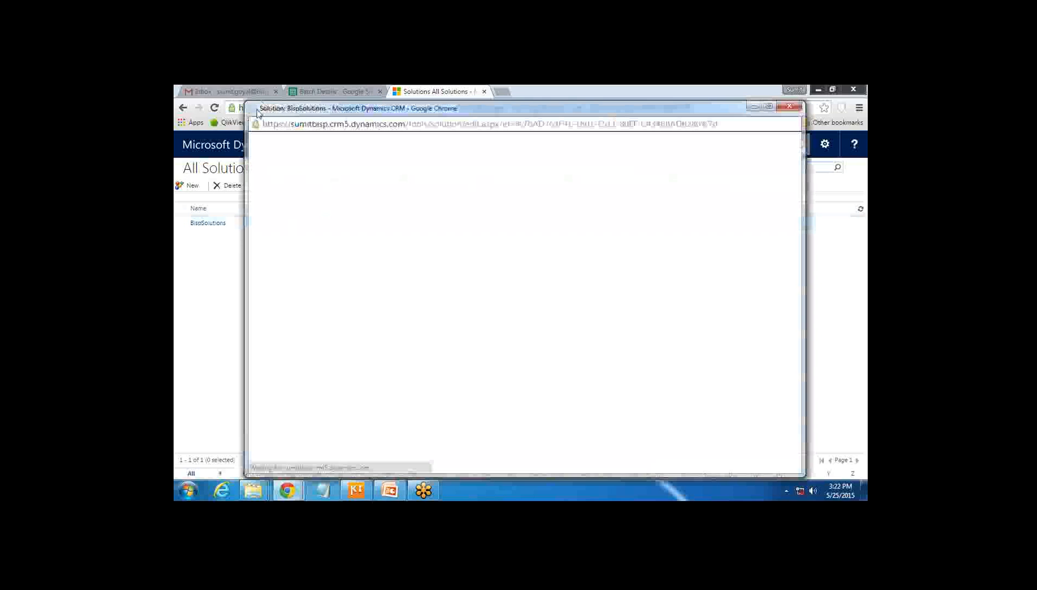
left_click_drag(344, 104, 328, 93)
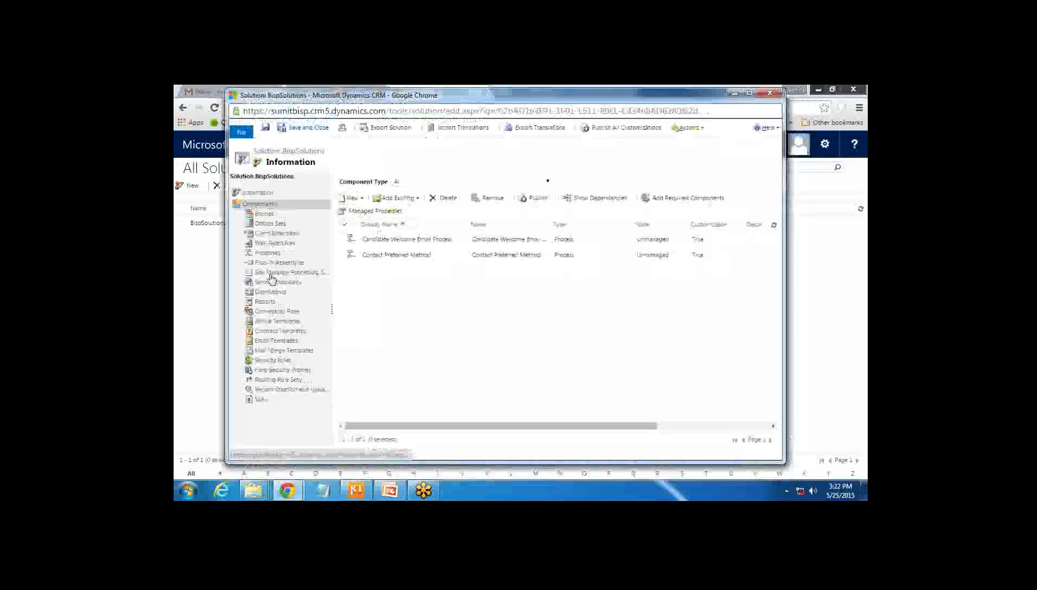
left_click(266, 252)
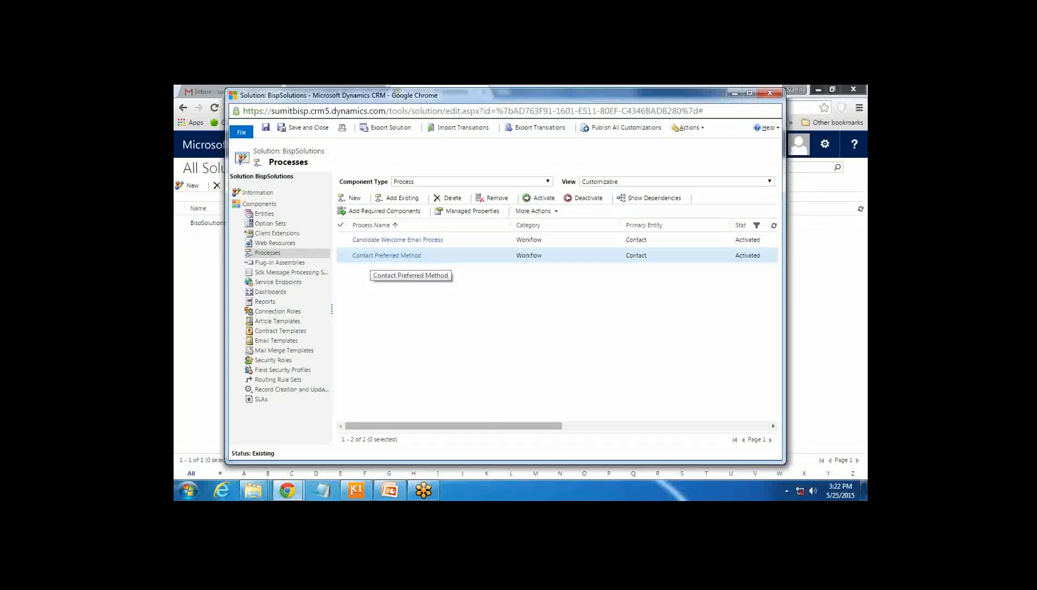
Step: Create a blank background Workflow process named "Assign Account to a user" for the Account entity
left_click(353, 199)
left_click(423, 207)
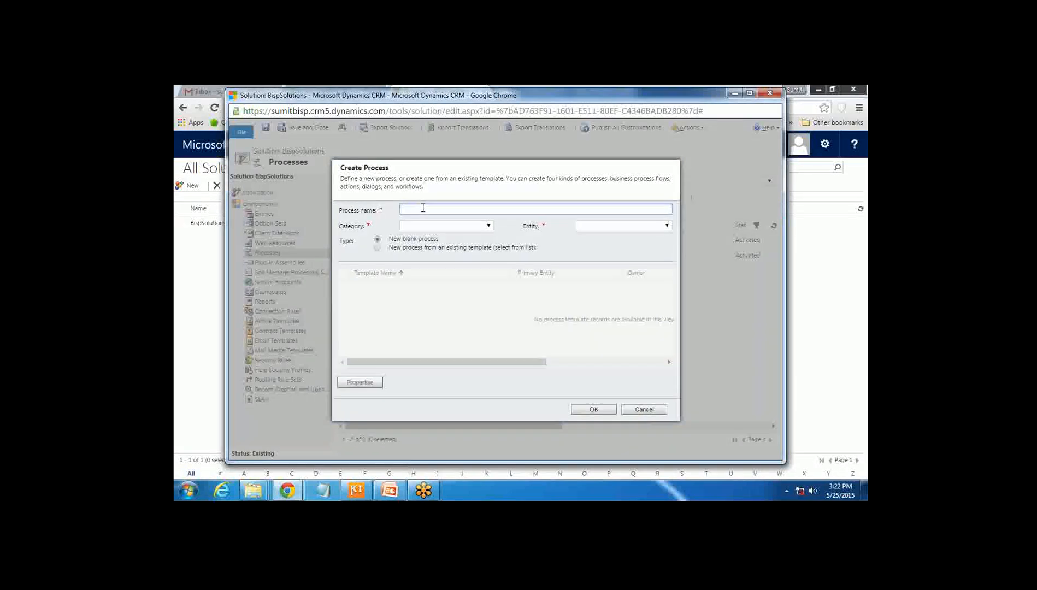
type("Assign Account to a user")
left_click(486, 228)
left_click(428, 270)
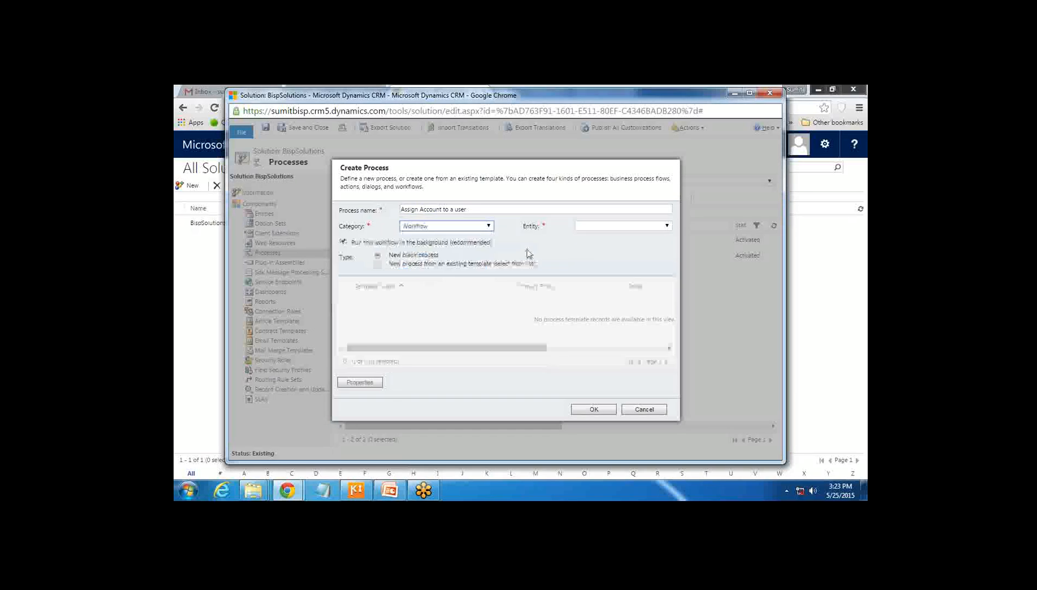
left_click(624, 228)
left_click(614, 246)
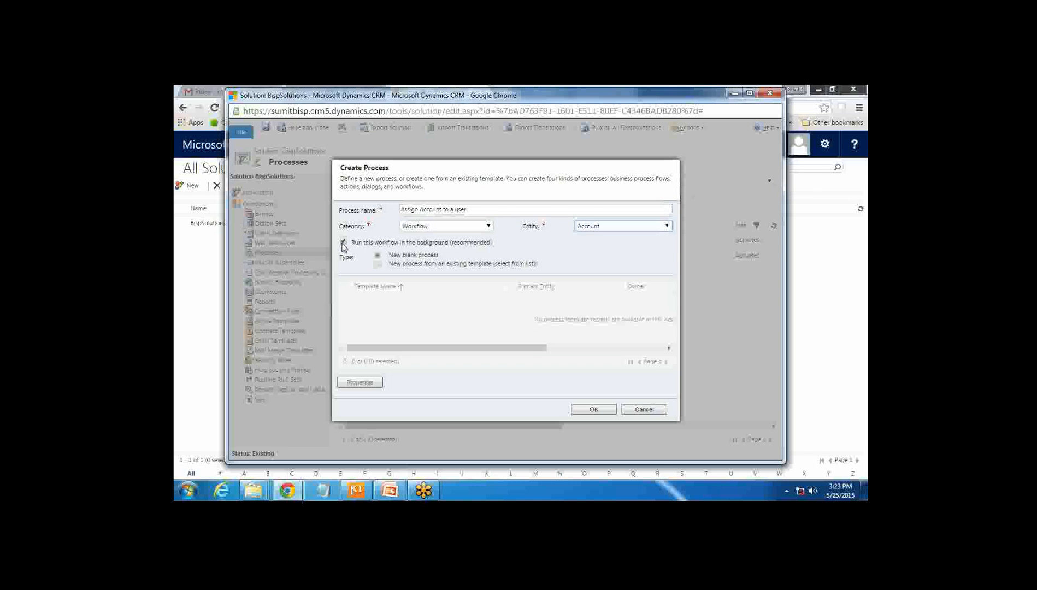
left_click(590, 413)
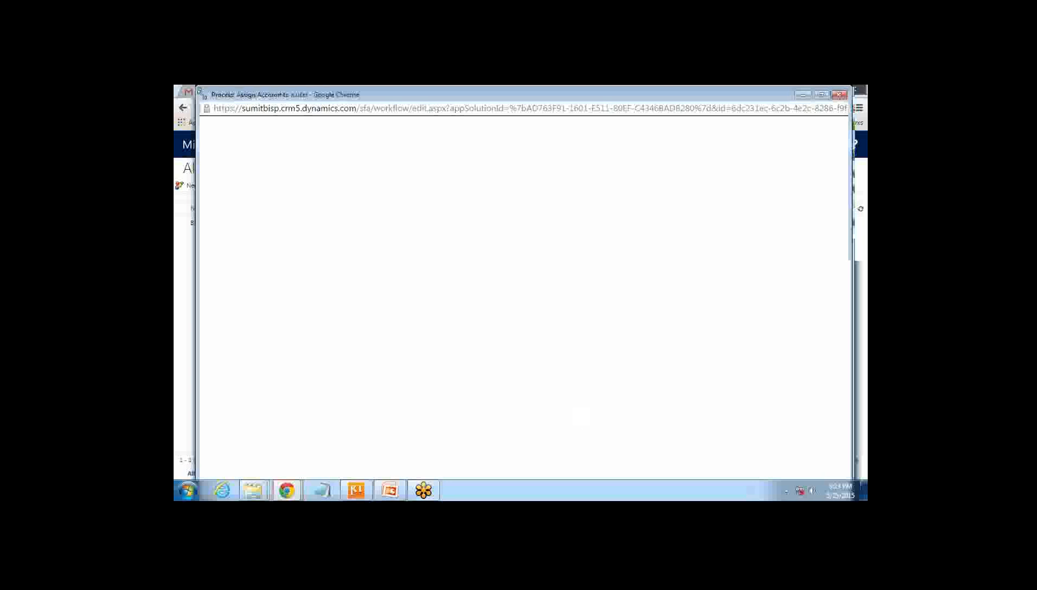
Step: Set the workflow's scope to Organization and make it available as an on-demand process
left_click_drag(322, 176, 273, 103)
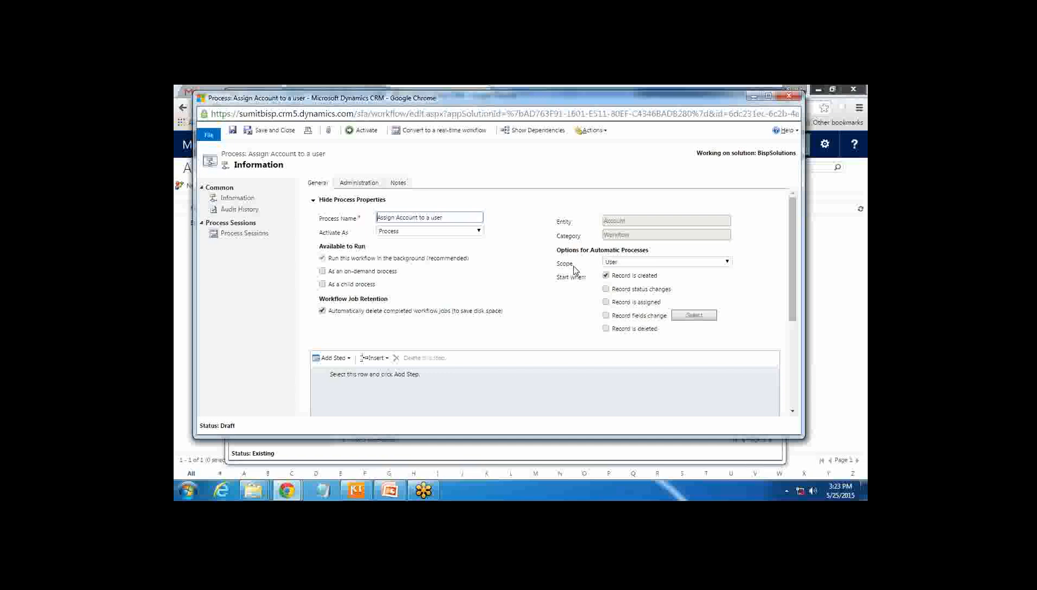
left_click(661, 263)
left_click(624, 298)
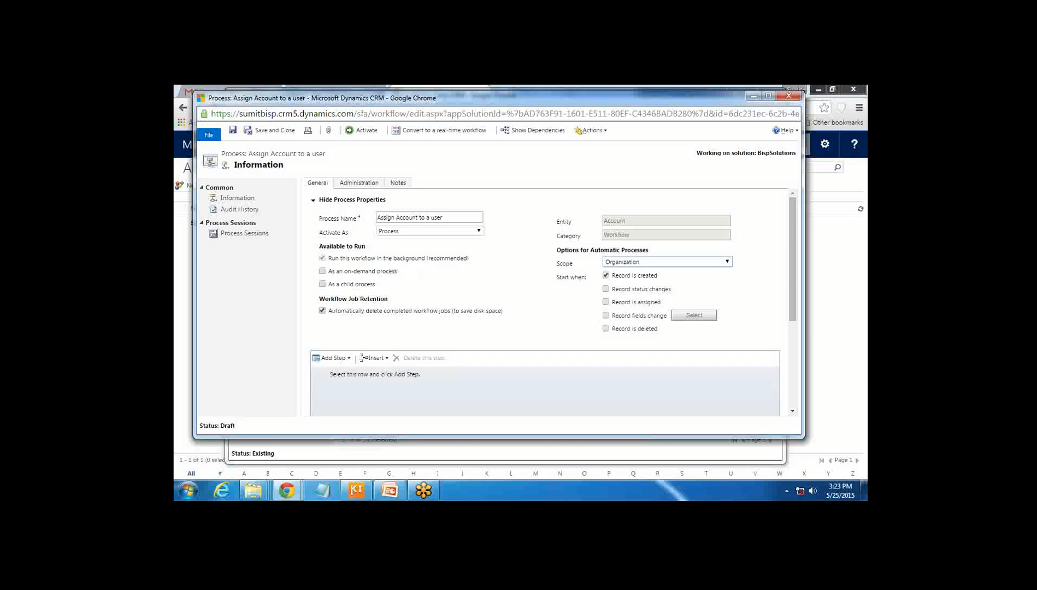
left_click(322, 271)
left_click(768, 97)
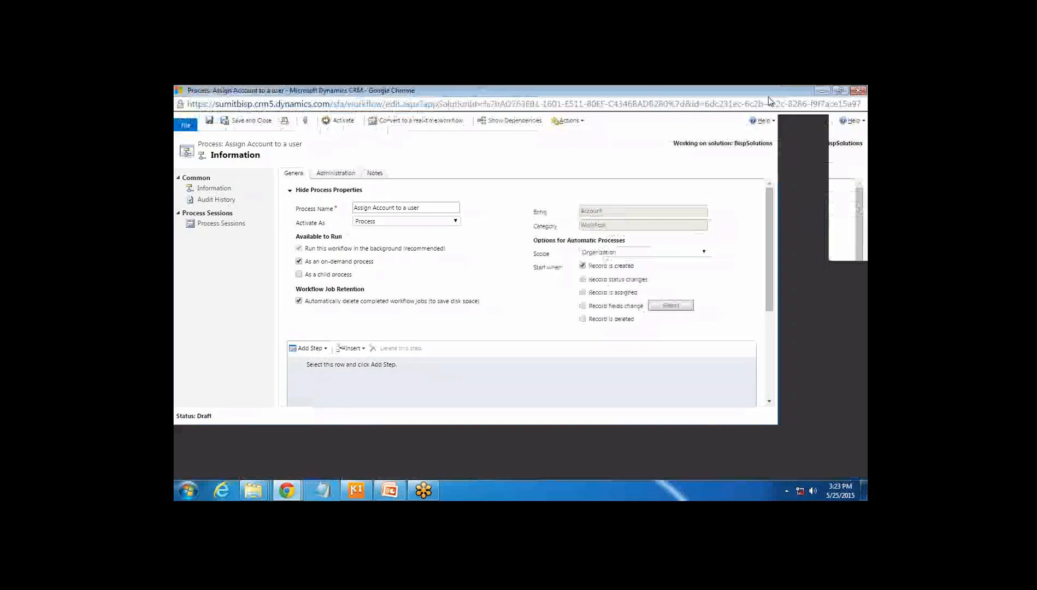
Step: Add a stage to the workflow and describe it as "Assign Task to a User"
scroll(511, 342, "down", 3)
scroll(494, 321, "up", 1)
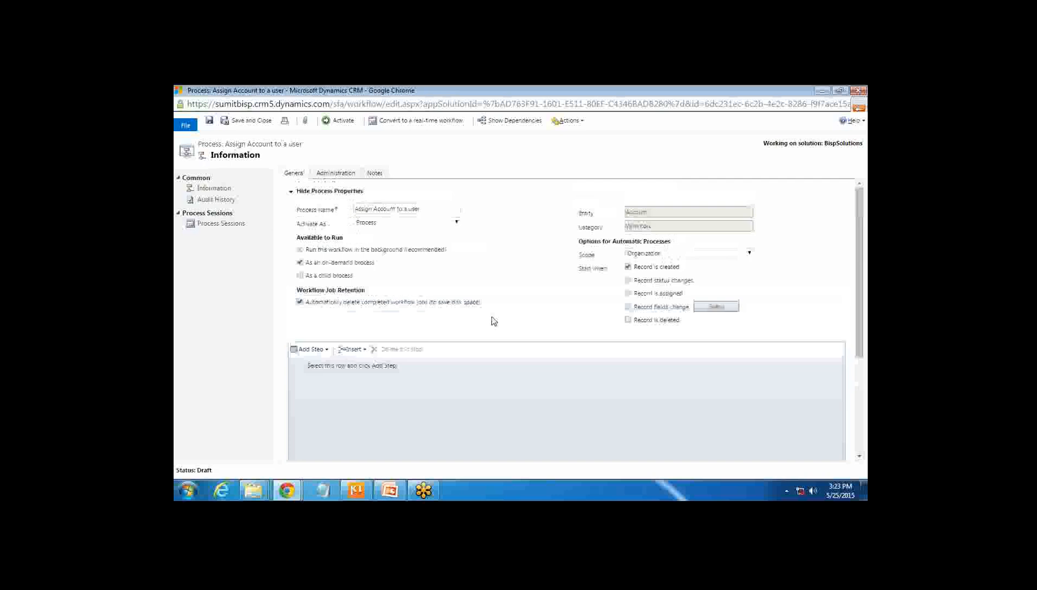
scroll(494, 321, "down", 1)
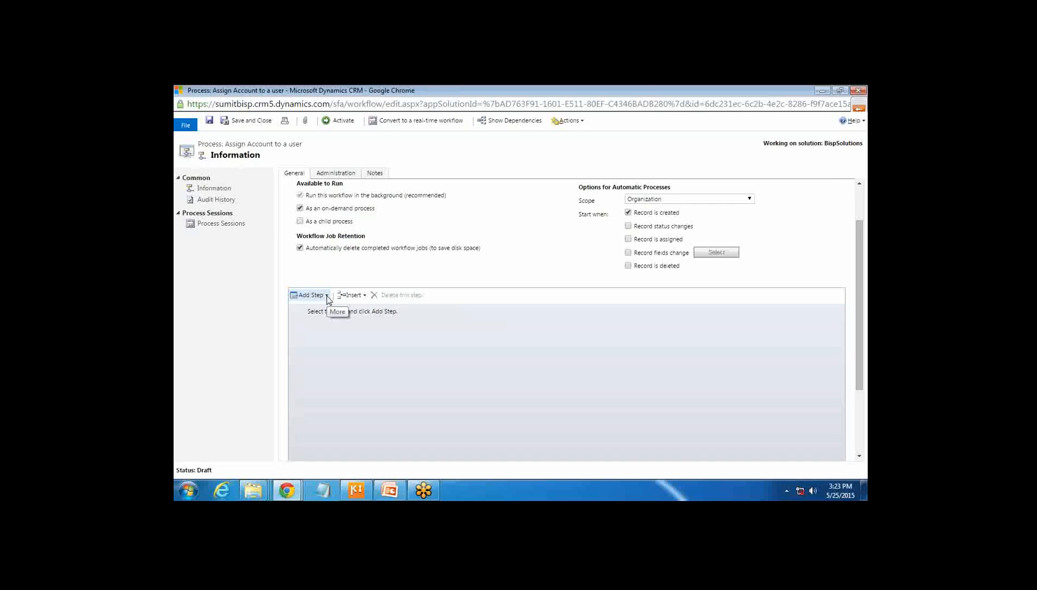
left_click(327, 295)
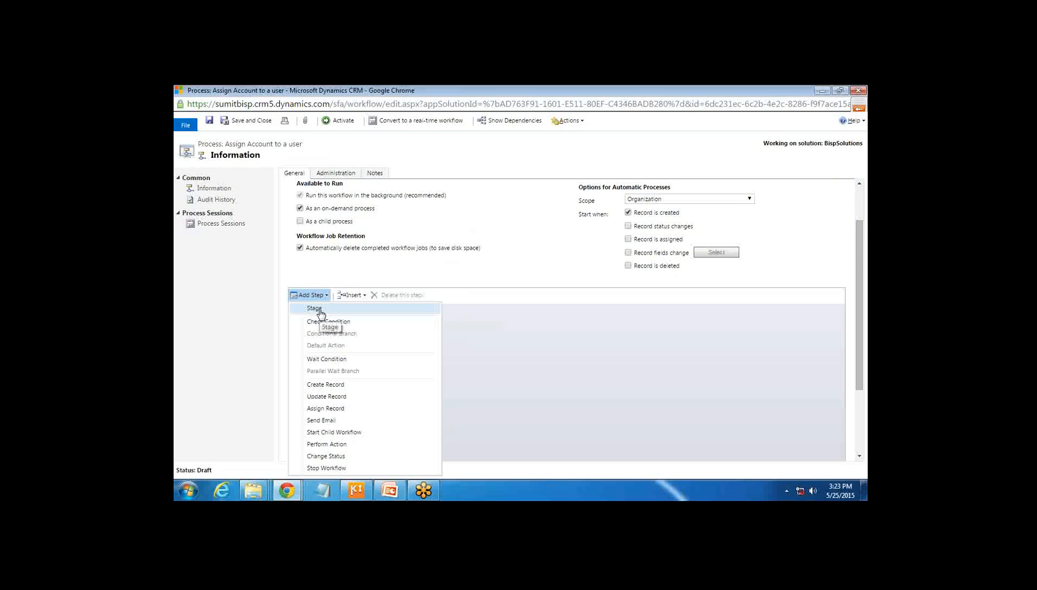
left_click(321, 311)
left_click(554, 206)
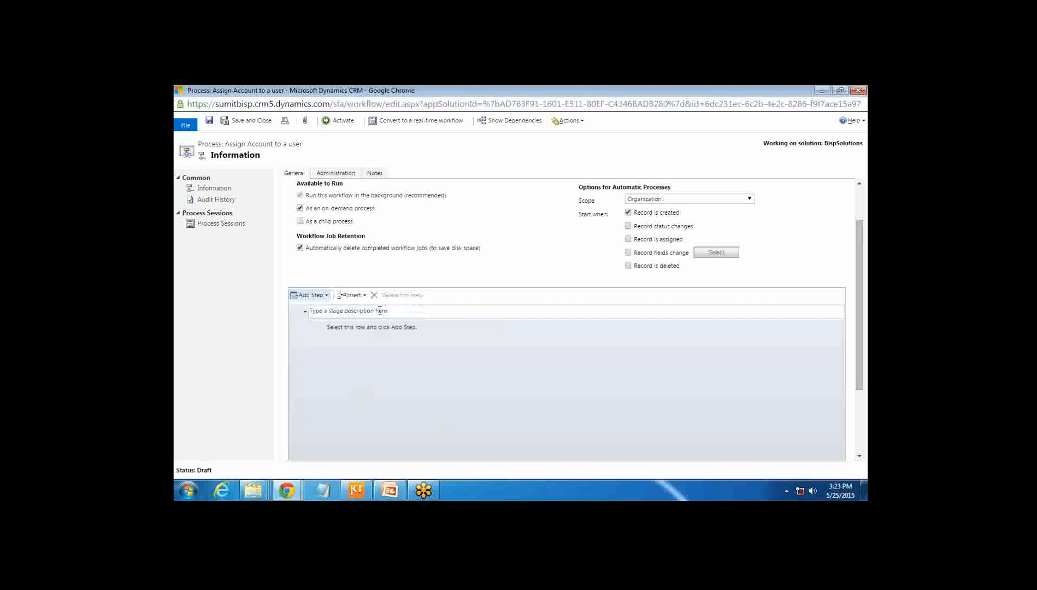
left_click(381, 311)
left_click_drag(391, 313, 289, 316)
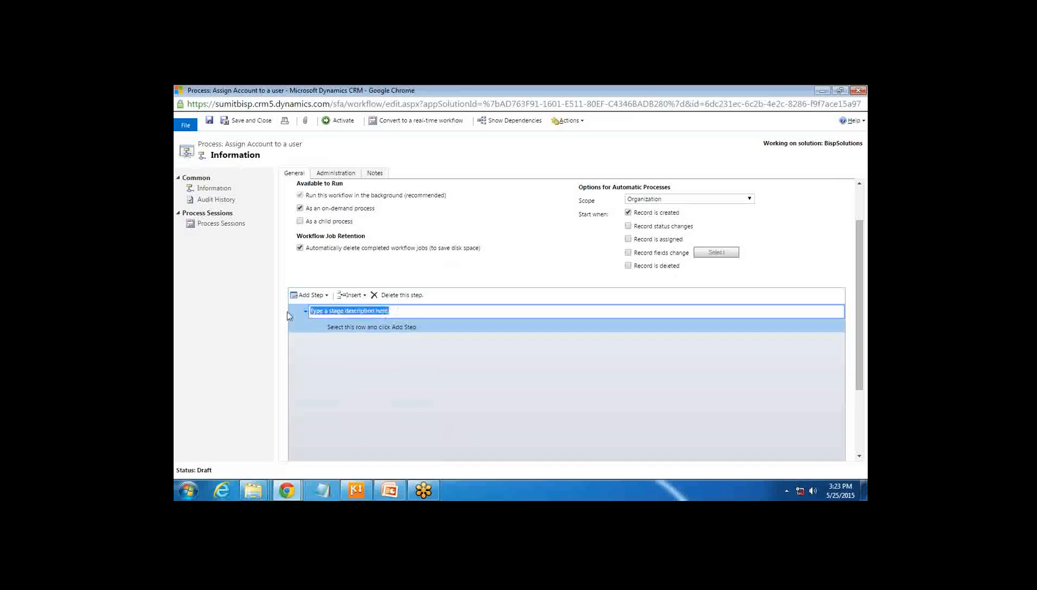
type("Assign Ta")
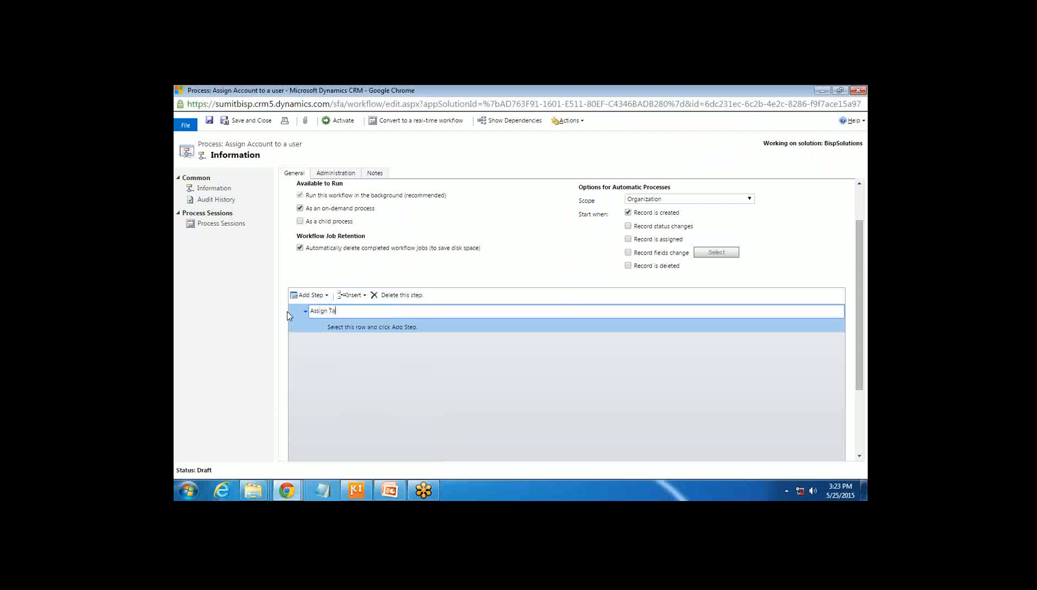
type("sk to a User")
Step: Add an Assign Record step inside the stage, described as "Assign Account to User", assigning the Account to the suggested user
left_click(442, 332)
left_click(324, 299)
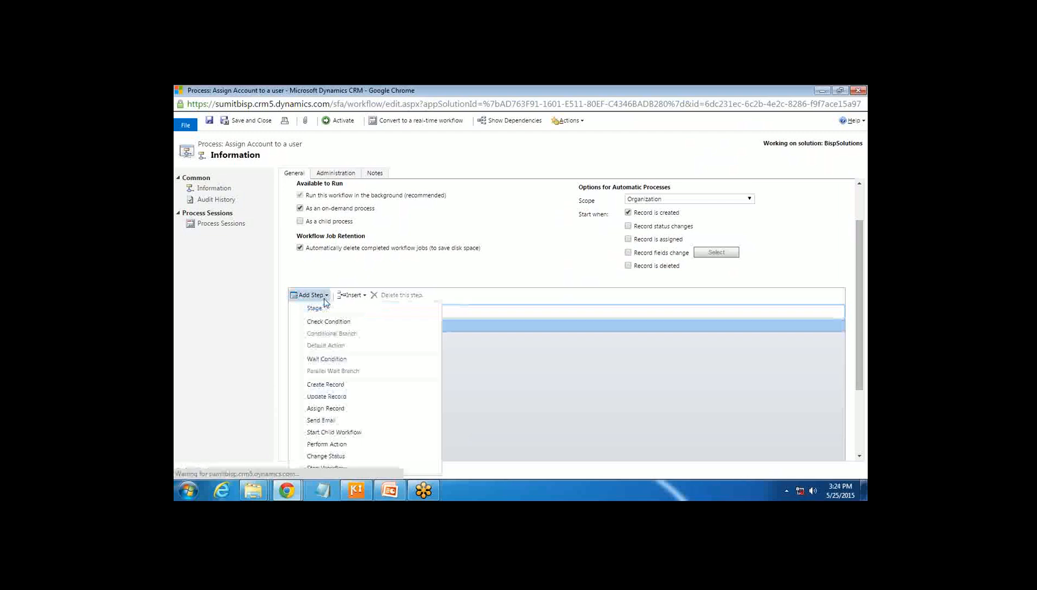
left_click(336, 411)
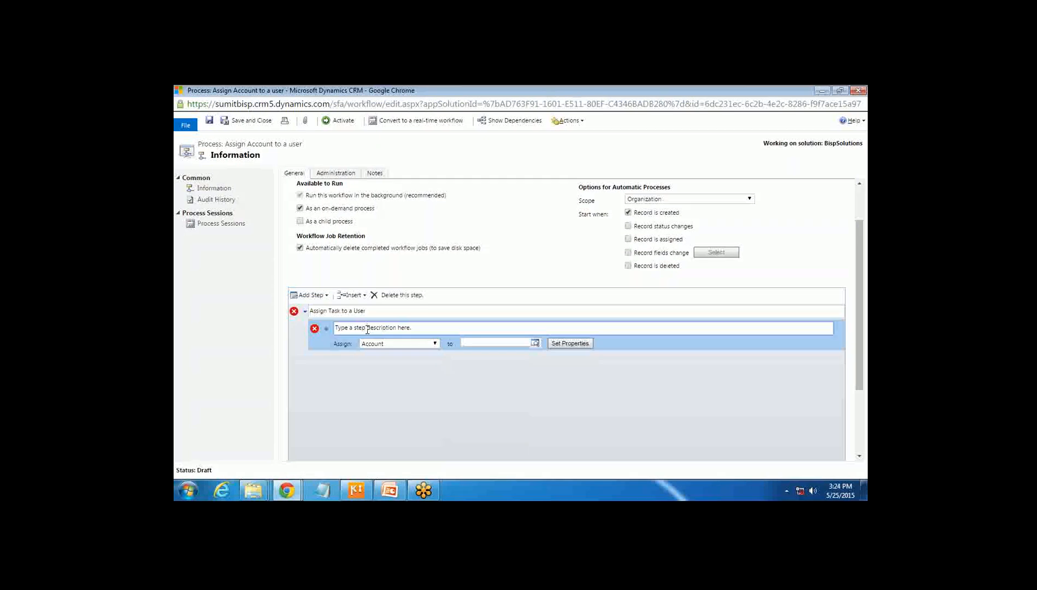
left_click(416, 329)
type("Assign Accoun to")
key("BackSpace")
key("BackSpace")
key("BackSpace")
key("BackSpace")
type("t to User")
left_click(535, 344)
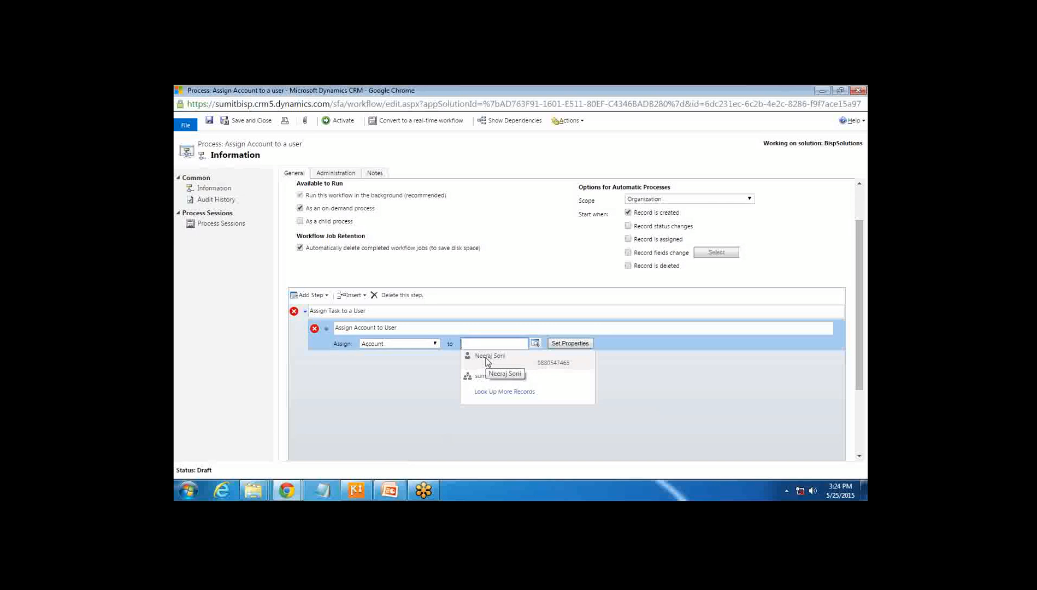
left_click(487, 361)
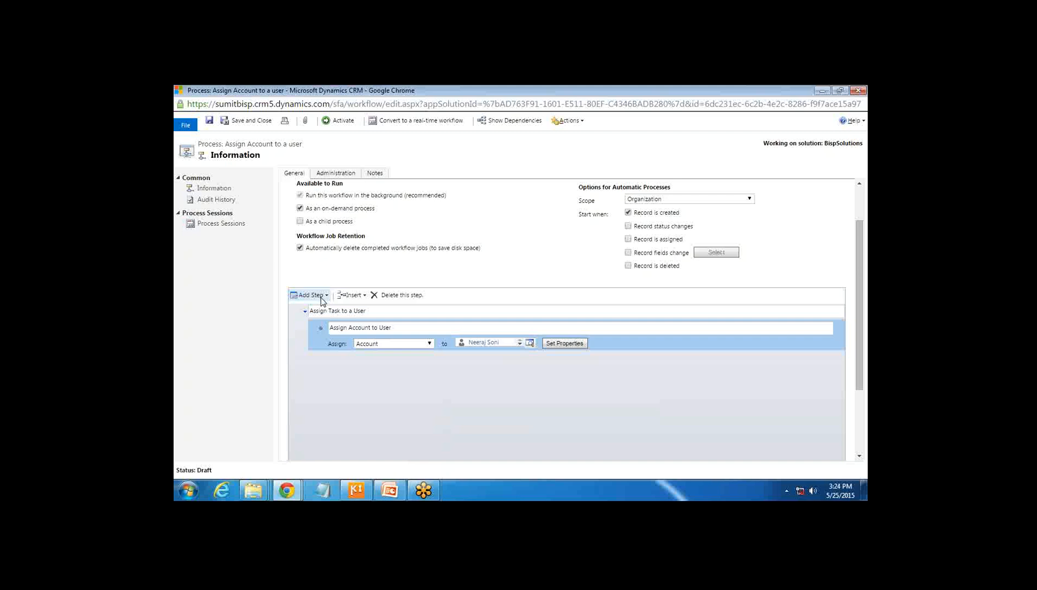
left_click(481, 313)
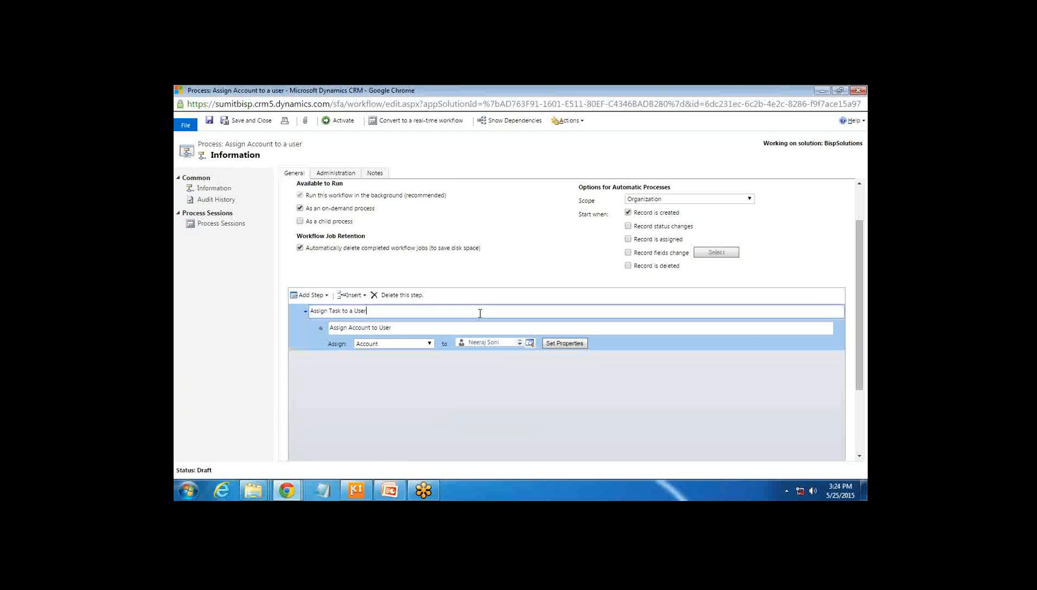
left_click(327, 297)
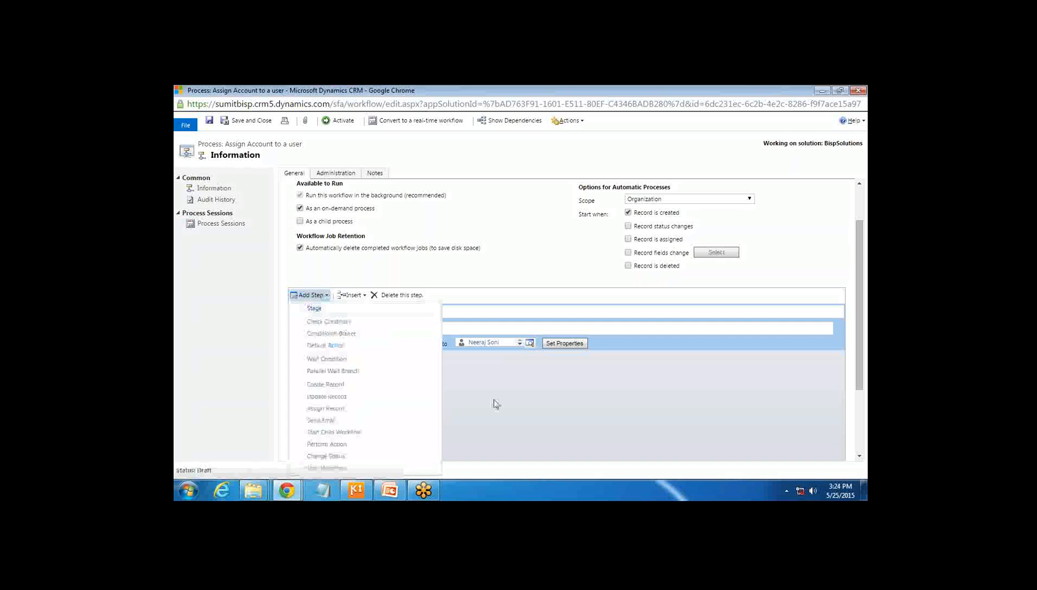
left_click(495, 403)
Step: Add a Send Email step after the assign step and describe it as "Send Email to User"
left_click(658, 329)
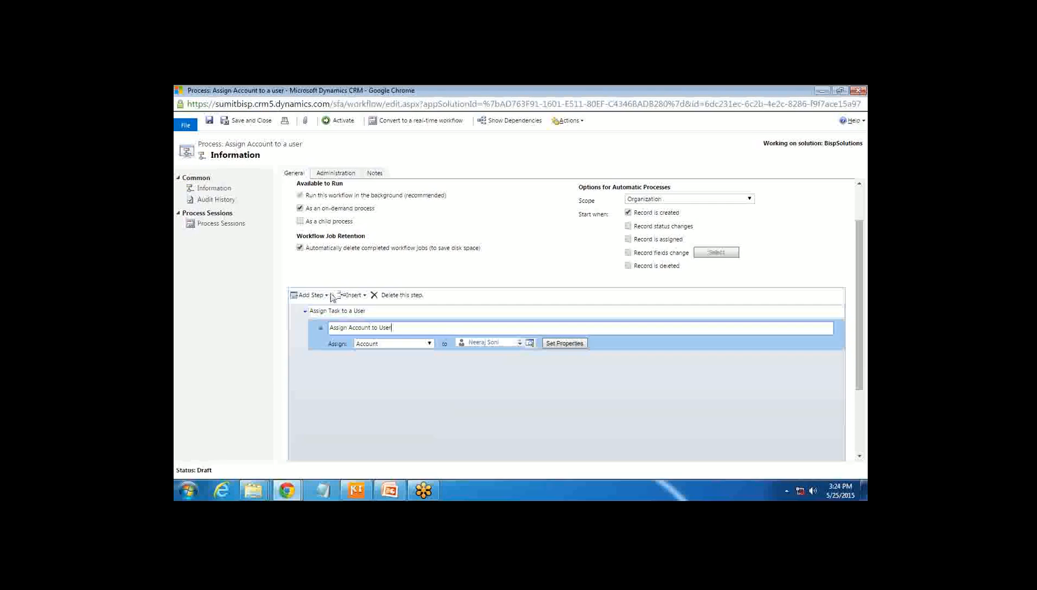
left_click(310, 295)
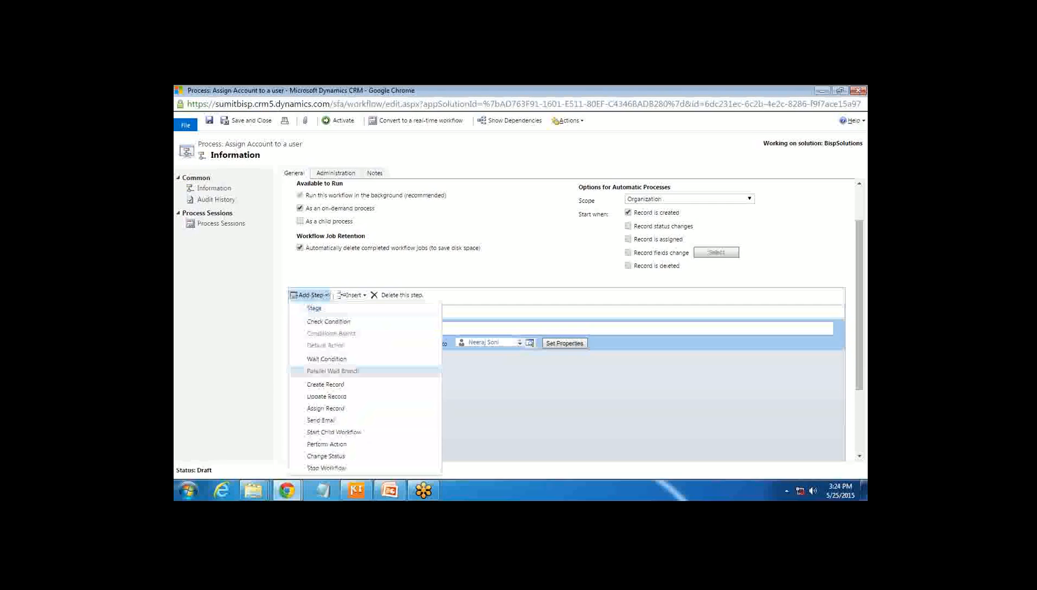
left_click(322, 420)
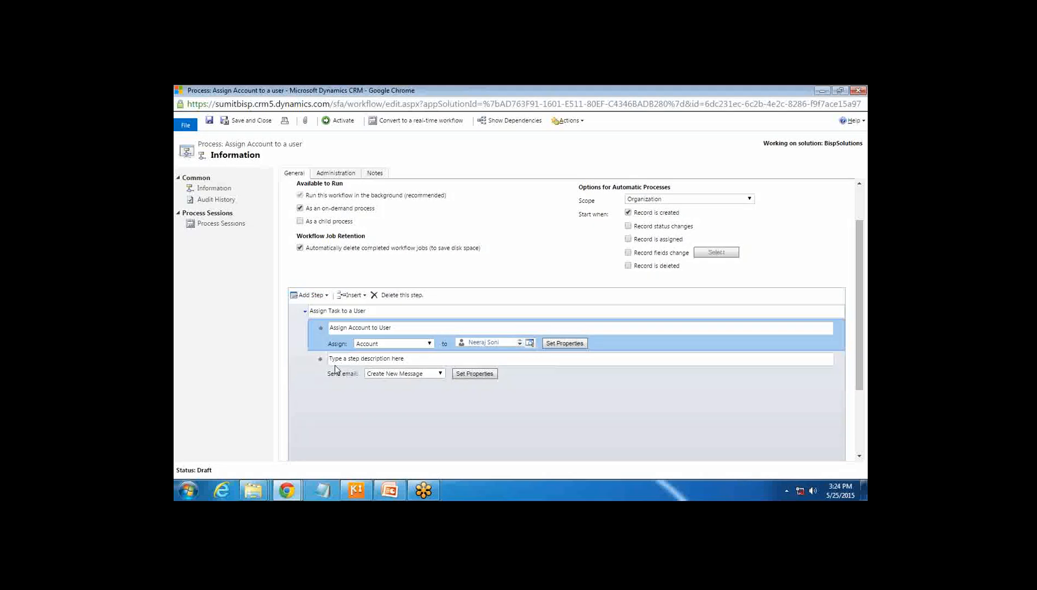
left_click_drag(404, 359, 318, 361)
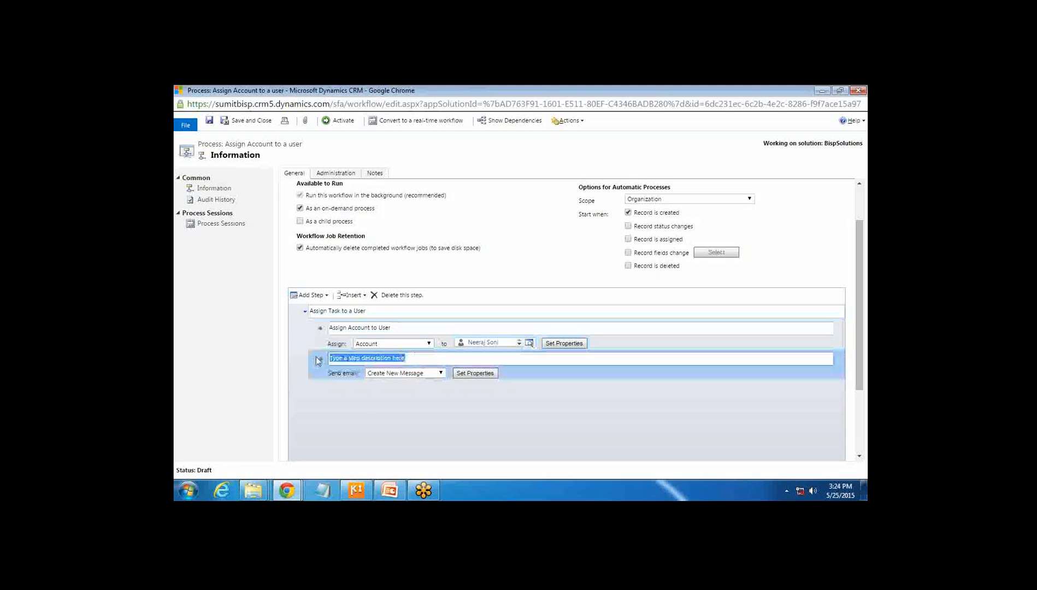
type("E")
type("en")
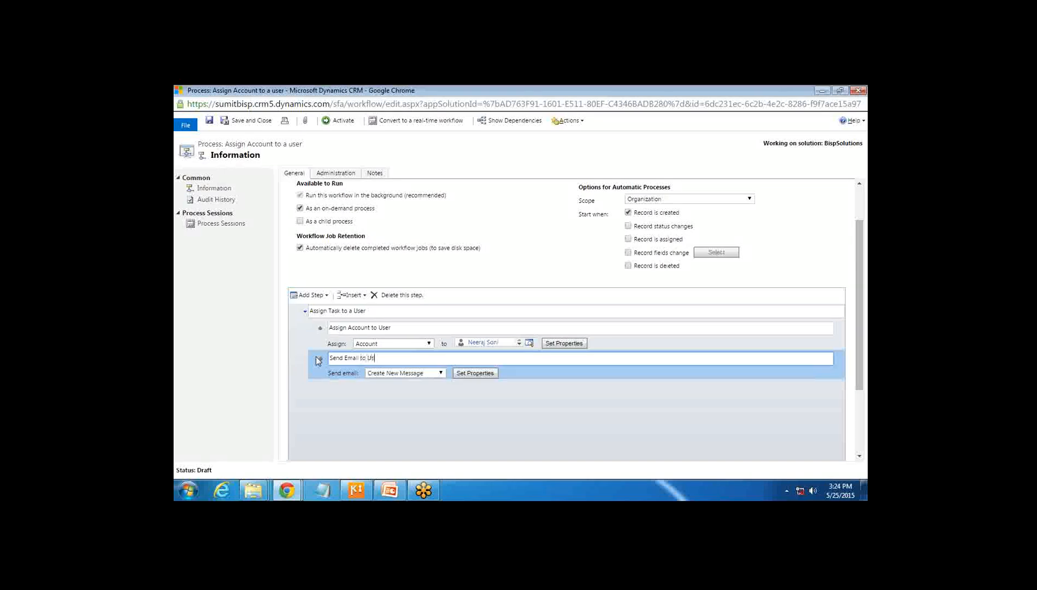
left_click(475, 374)
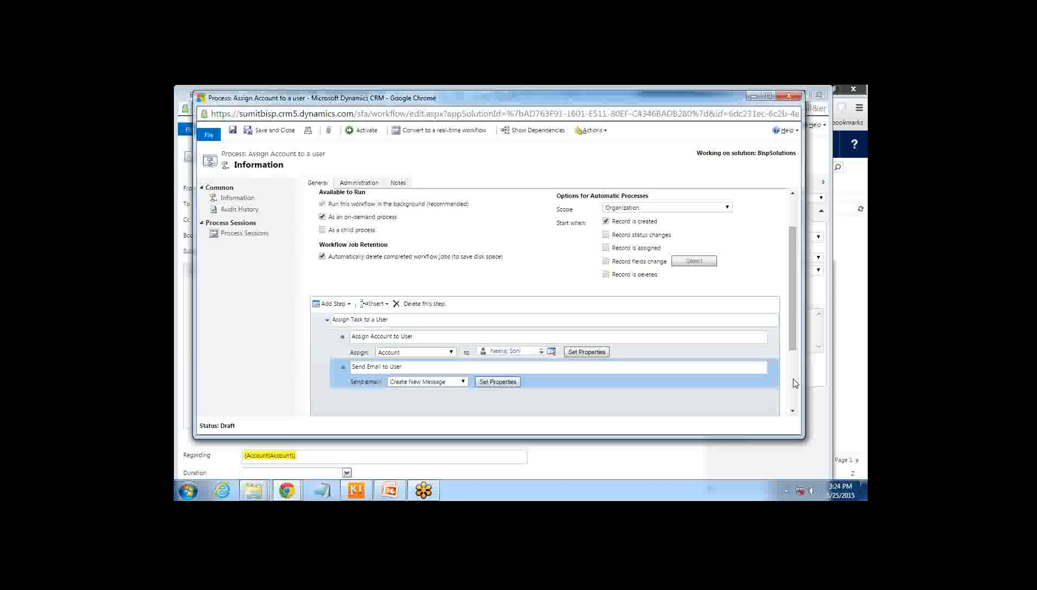
left_click(814, 382)
left_click(818, 95)
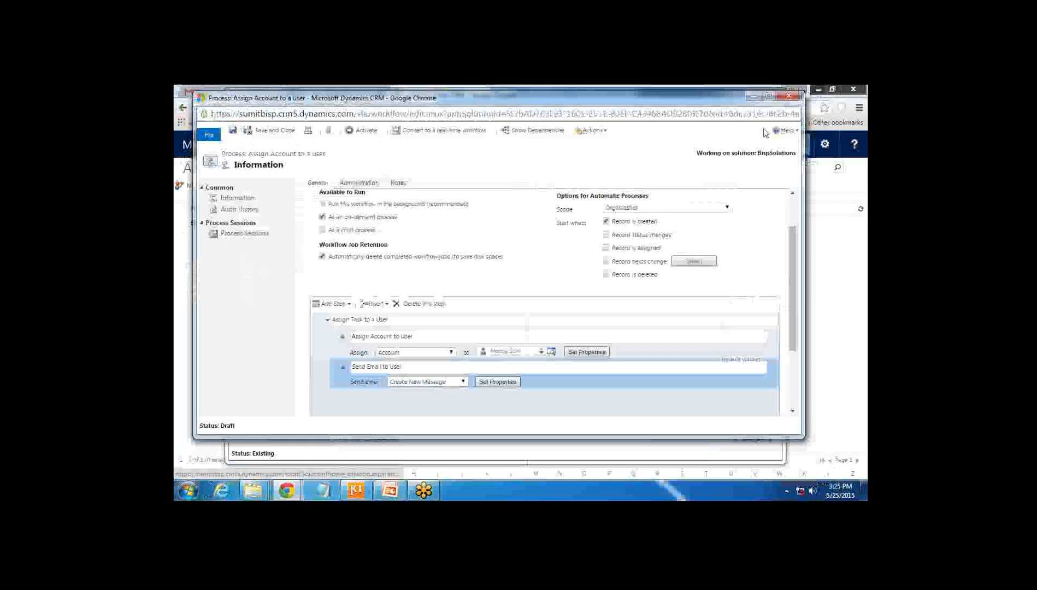
left_click(772, 95)
Step: Choose Create New Message for the Send Email step and open its message properties
left_click(440, 374)
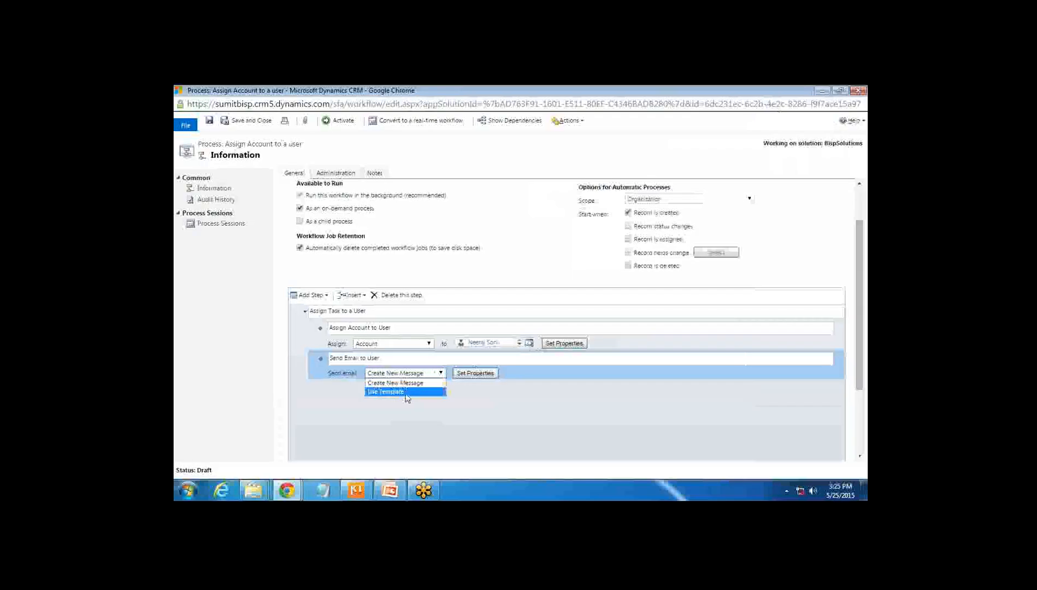
left_click(404, 384)
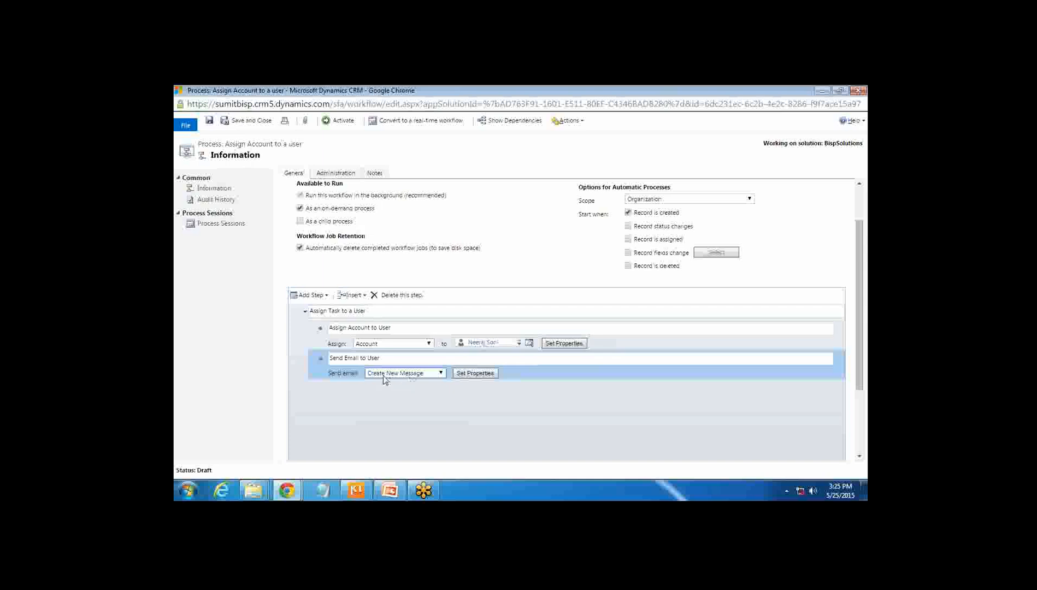
left_click(477, 374)
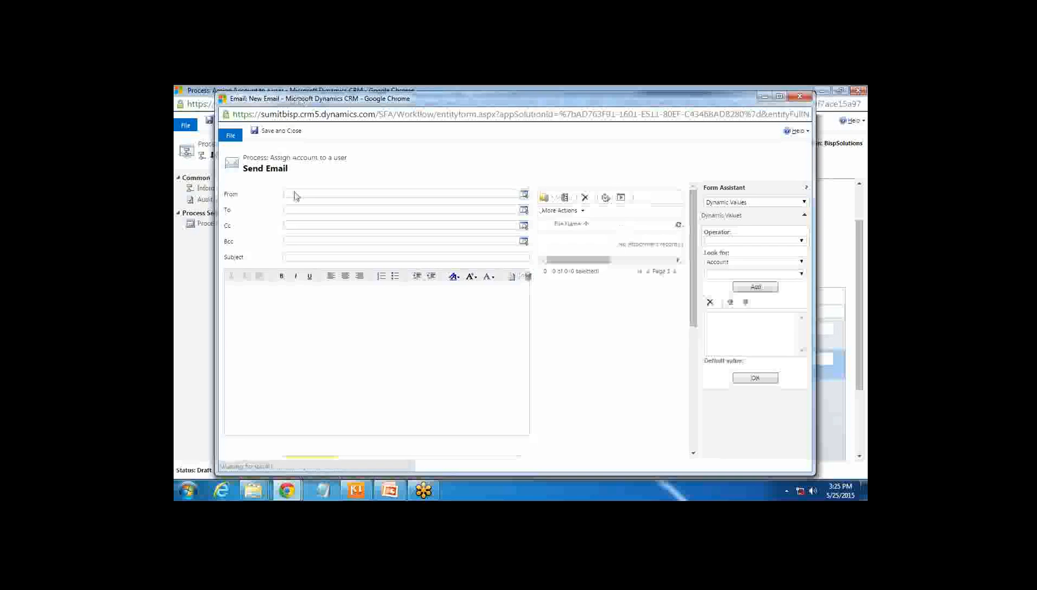
left_click(754, 288)
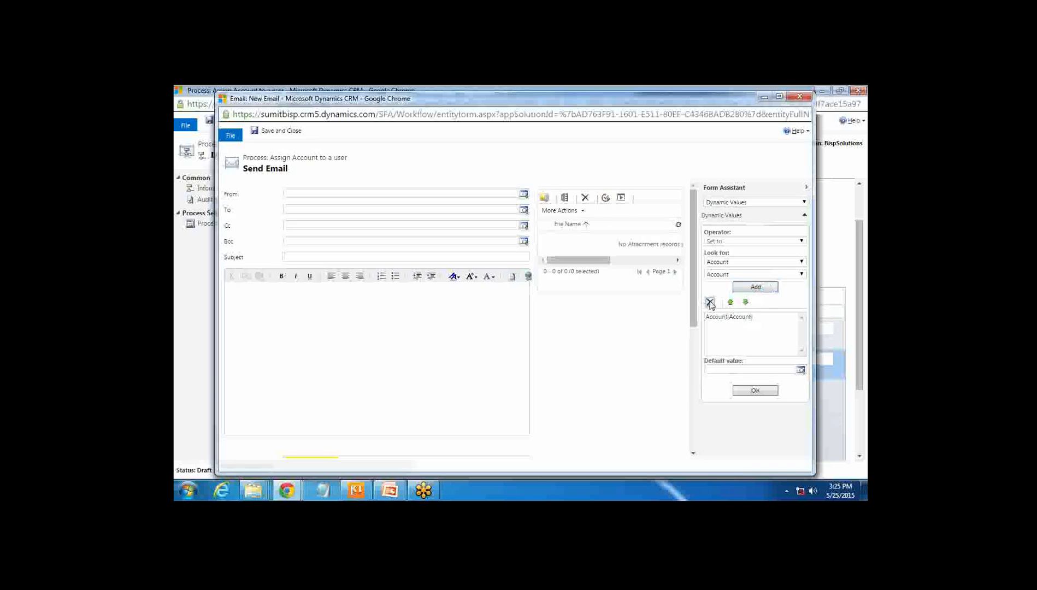
left_click(753, 317)
left_click(709, 303)
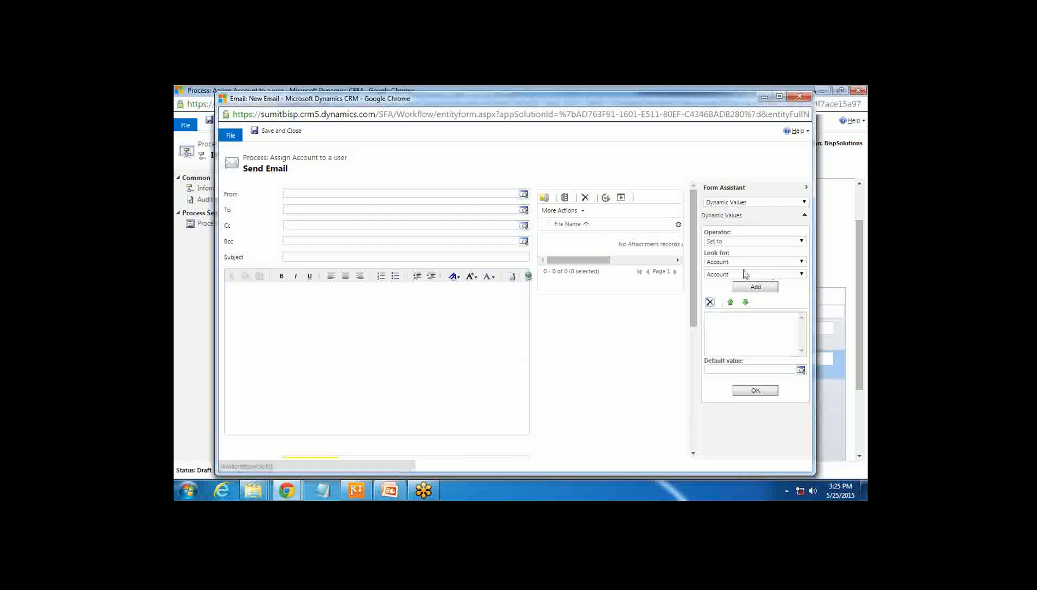
Step: Set the email's From field to the dynamic value Owner of the Account
left_click(744, 273)
left_click(748, 342)
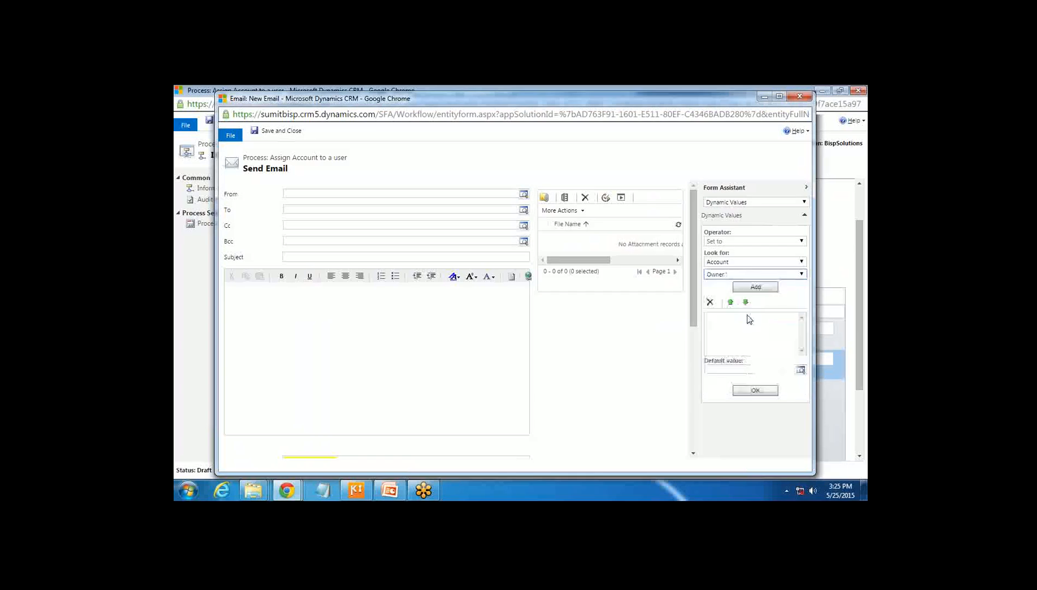
left_click(755, 287)
left_click(755, 390)
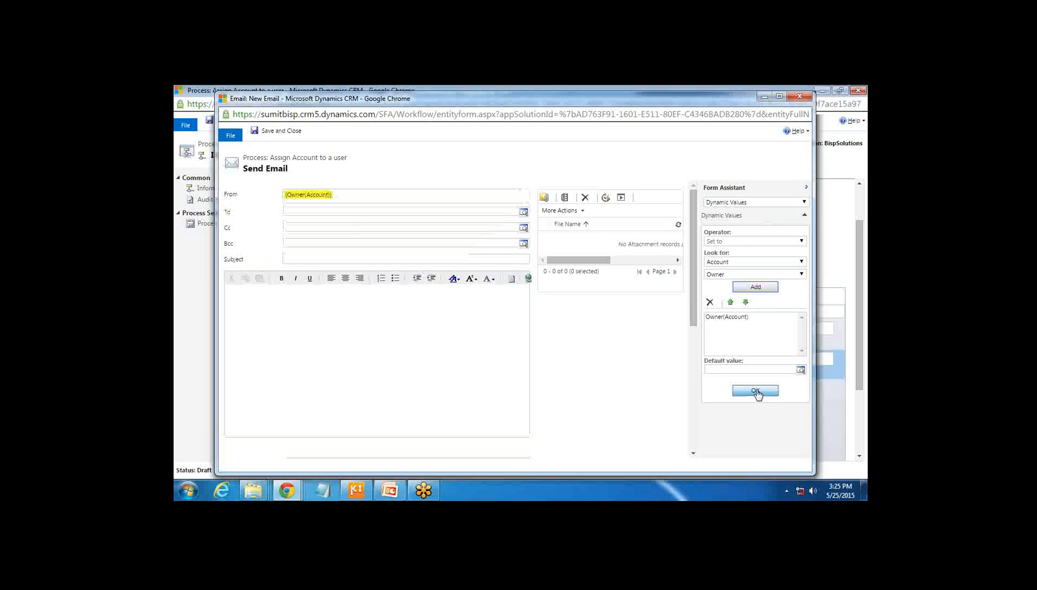
Step: Set the email's To field to the dynamic value Owning User of the Account
left_click(350, 214)
left_click(749, 273)
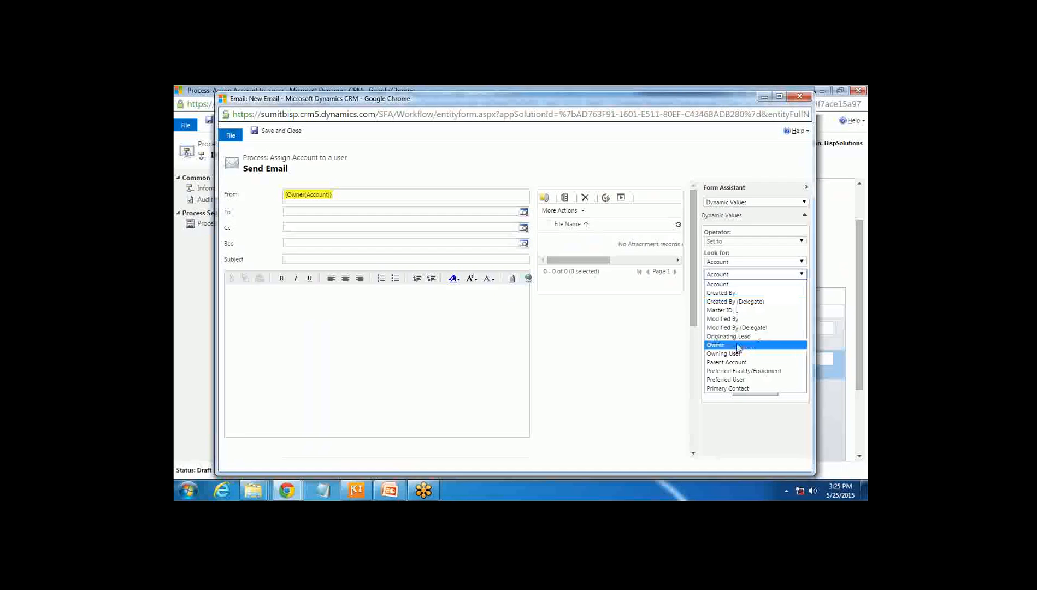
left_click(735, 353)
left_click(750, 287)
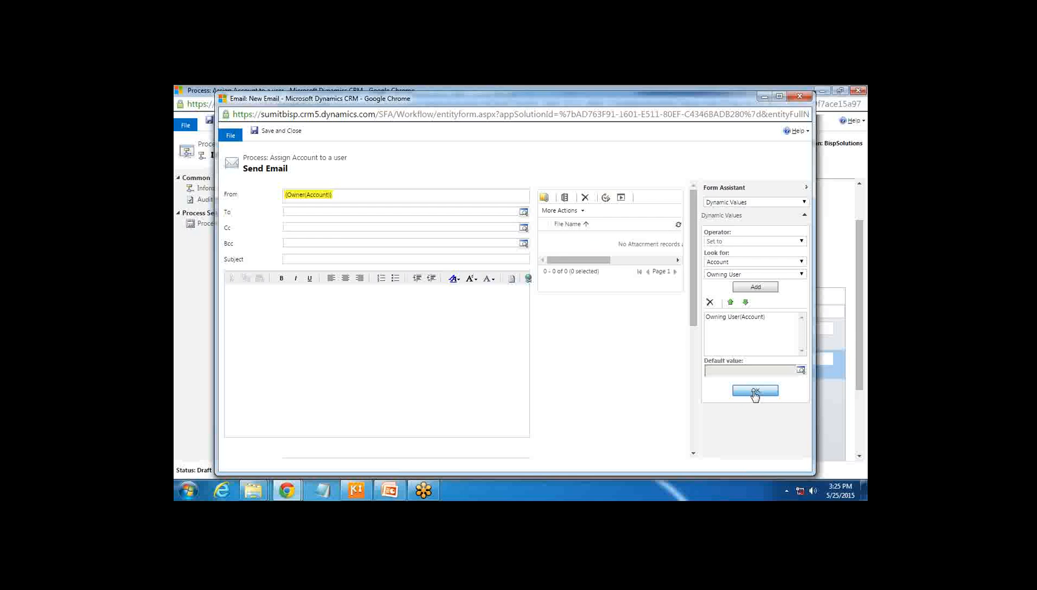
left_click(755, 391)
Step: Compose the subject as "Record {Account Name(Account)} assigned to you", inserting the account name as a dynamic value
left_click(313, 258)
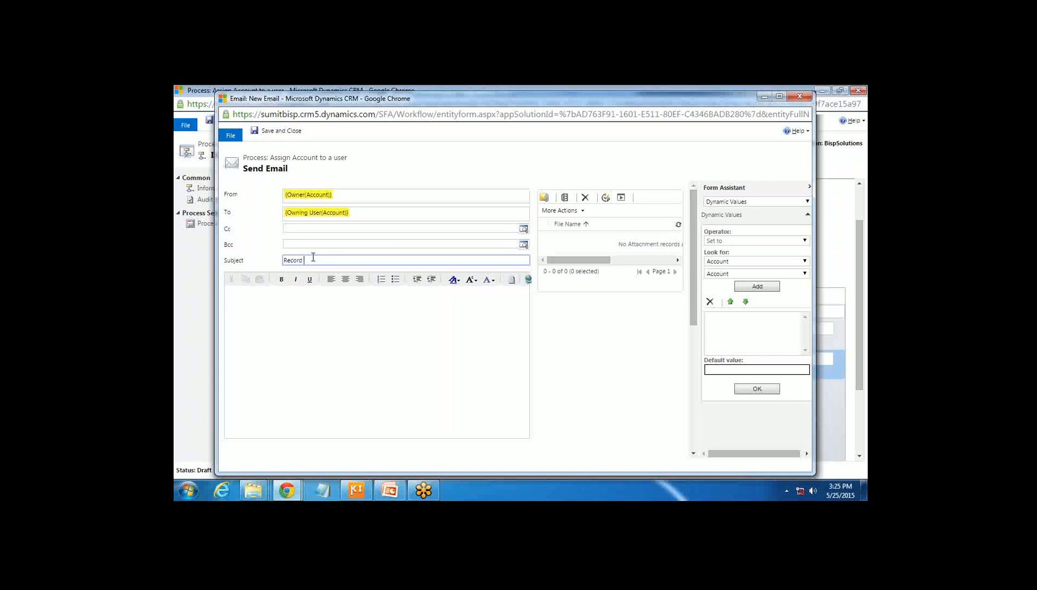
left_click(747, 274)
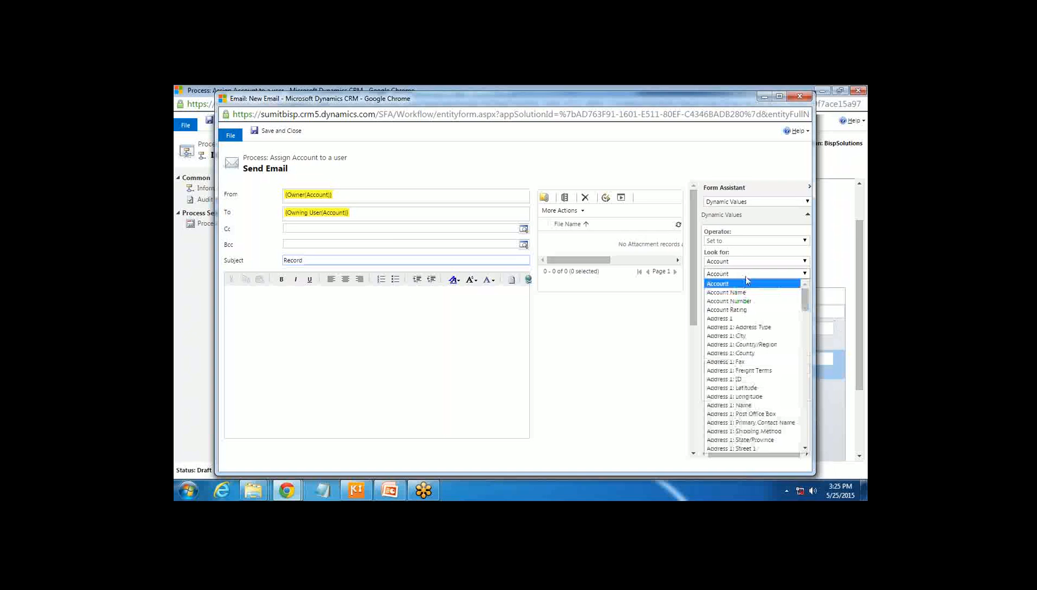
left_click(743, 293)
left_click(757, 286)
left_click(757, 389)
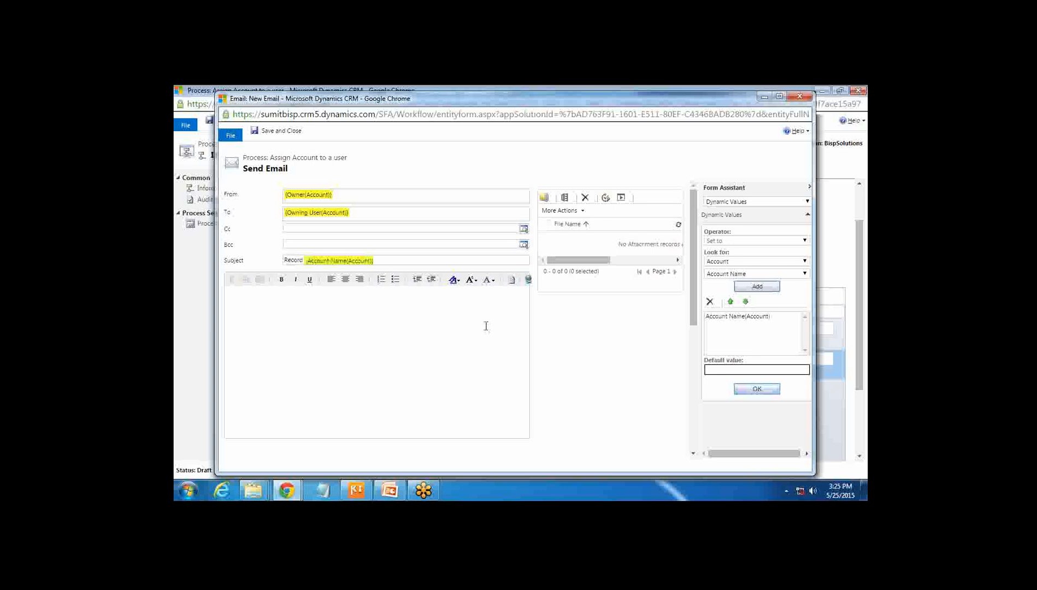
left_click(393, 265)
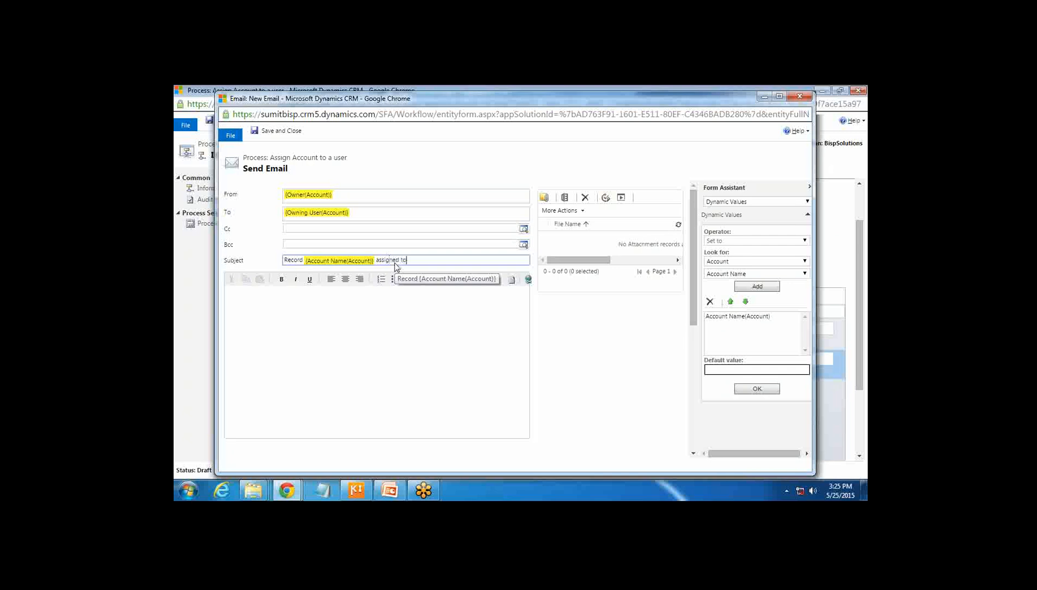
Step: Write the tag skeleton "<hyperlink><name></name><value></value></hyperlink>" in the email body
left_click(282, 296)
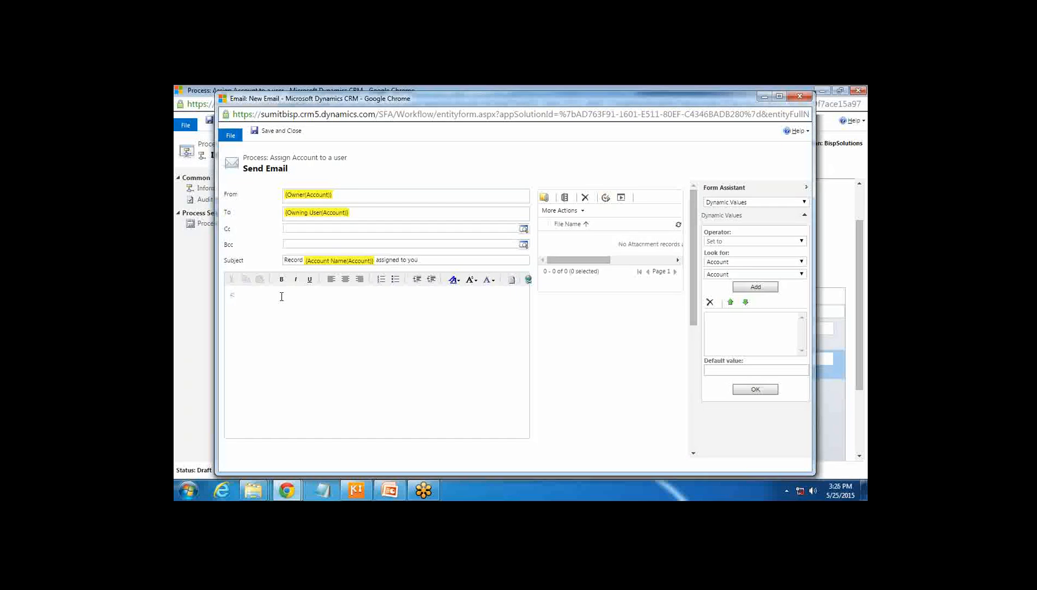
type("hyperlink>")
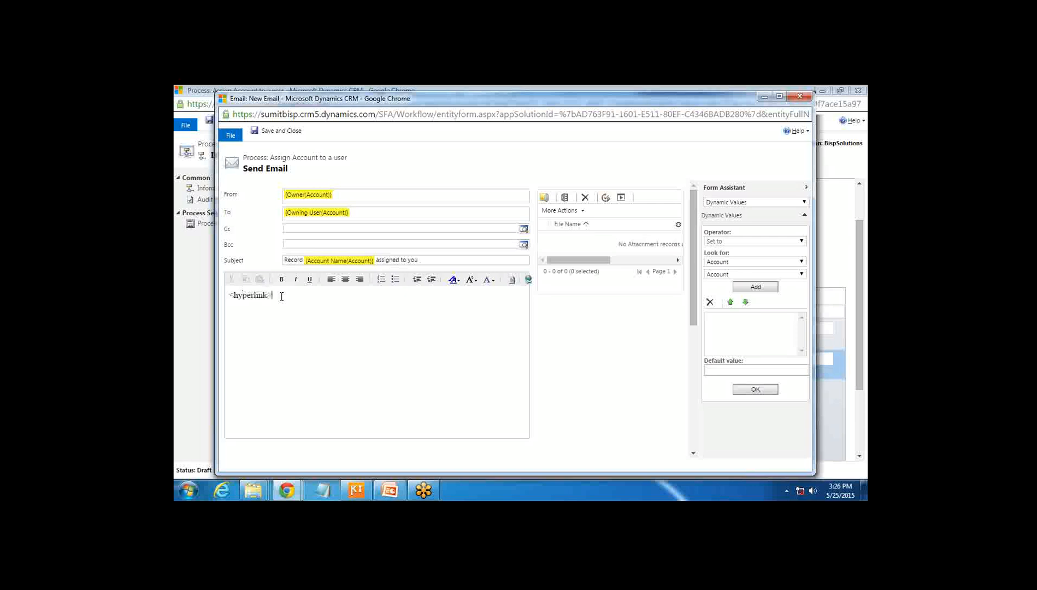
type("</hyper")
key("BackSpace")
key("BackSpace")
key("BackSpace")
key("BackSpace")
key("BackSpace")
key("BackSpace")
key("BackSpace")
type("perl")
left_click(273, 296)
type("<name></name><value></val")
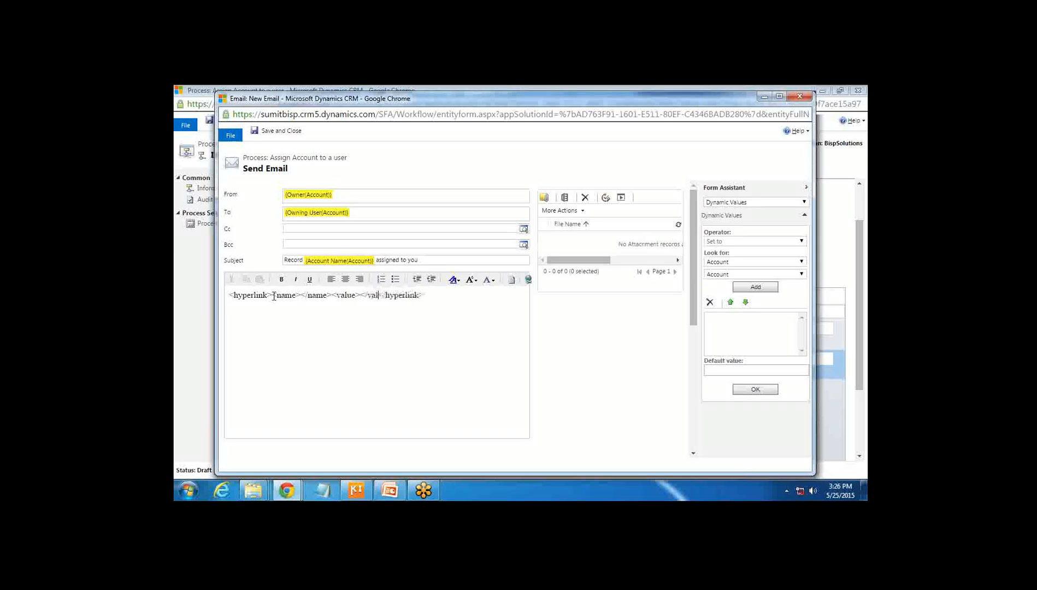
type("ue>")
Step: Insert the Account Name dynamic value between the name tags in the email body
left_click(304, 294)
left_click(732, 274)
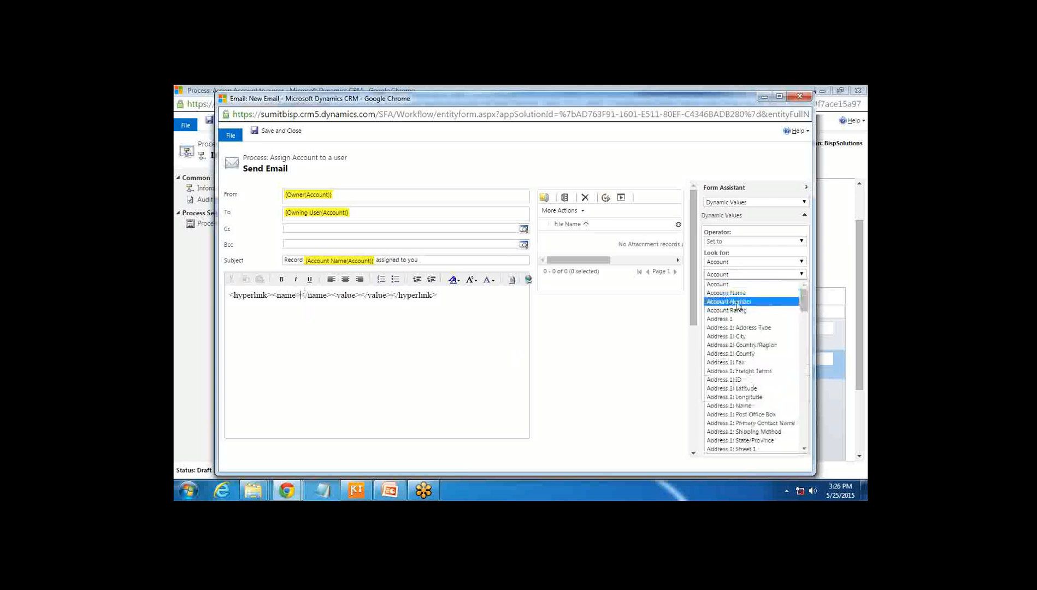
left_click(732, 293)
left_click(754, 287)
left_click(754, 389)
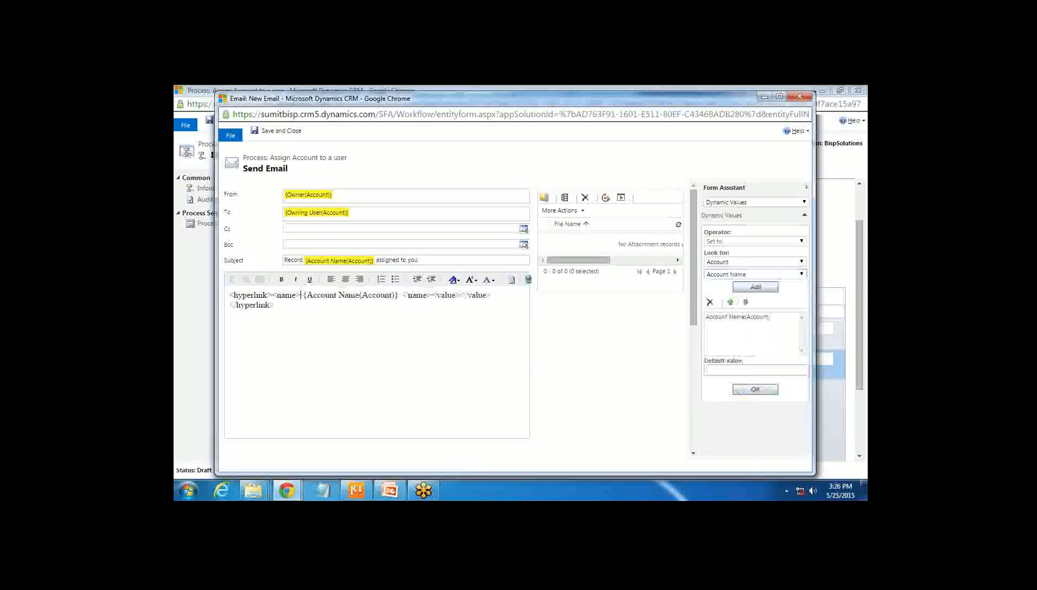
Step: Add the account's Record URL(Dynamic) to the dynamic values list and remove Account Name from that list
left_click(460, 295)
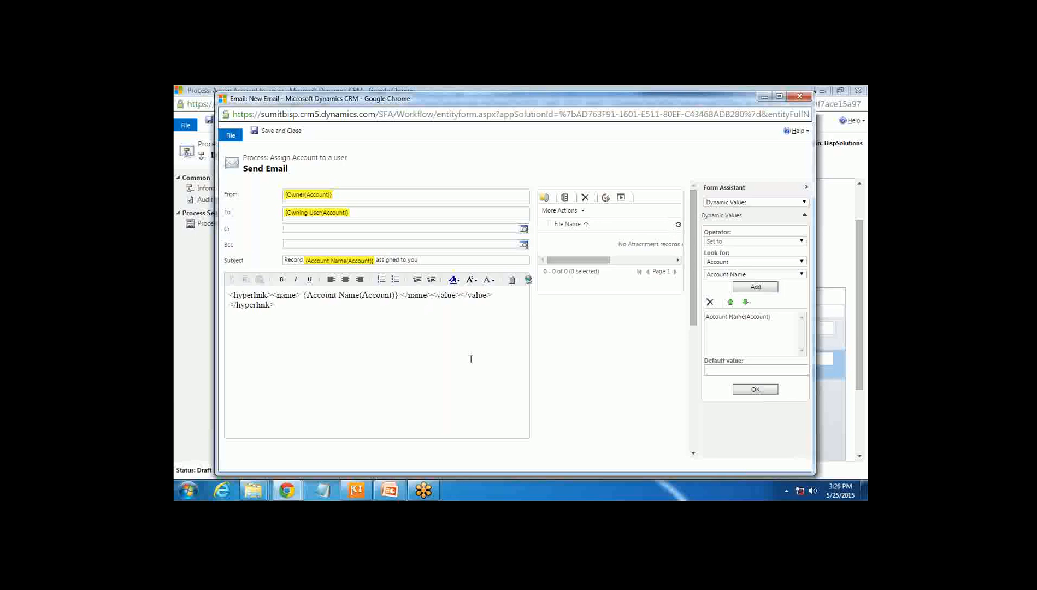
left_click(746, 264)
left_click(733, 263)
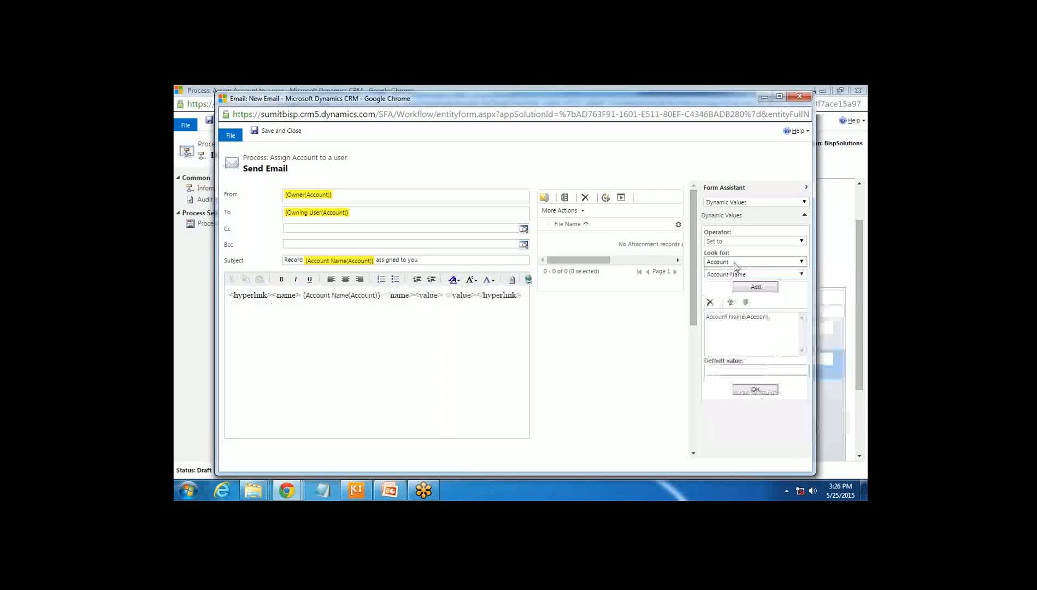
left_click(738, 274)
left_click_drag(804, 293, 803, 428)
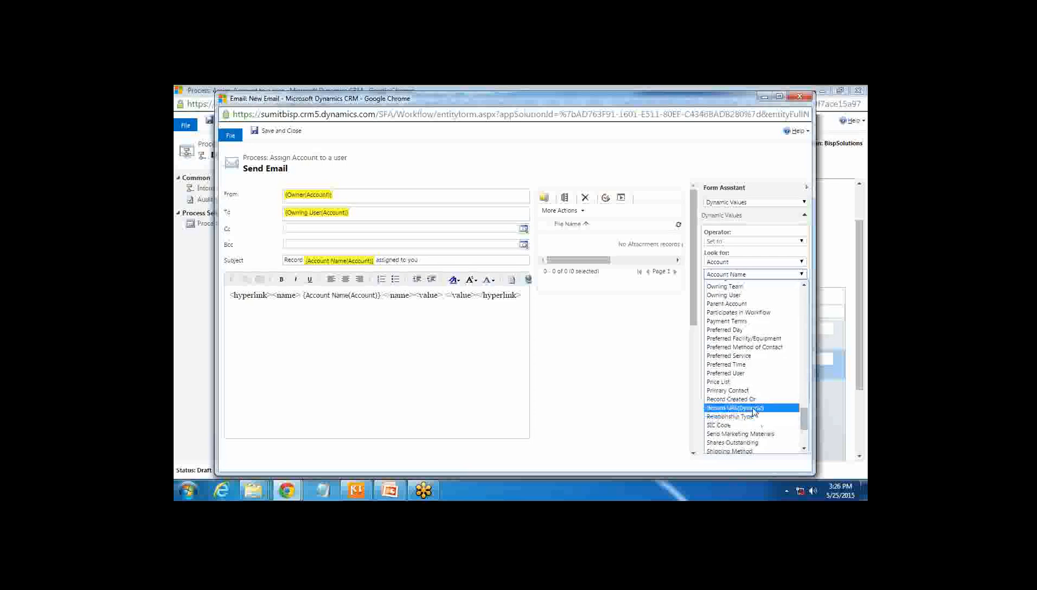
left_click(735, 408)
left_click(749, 289)
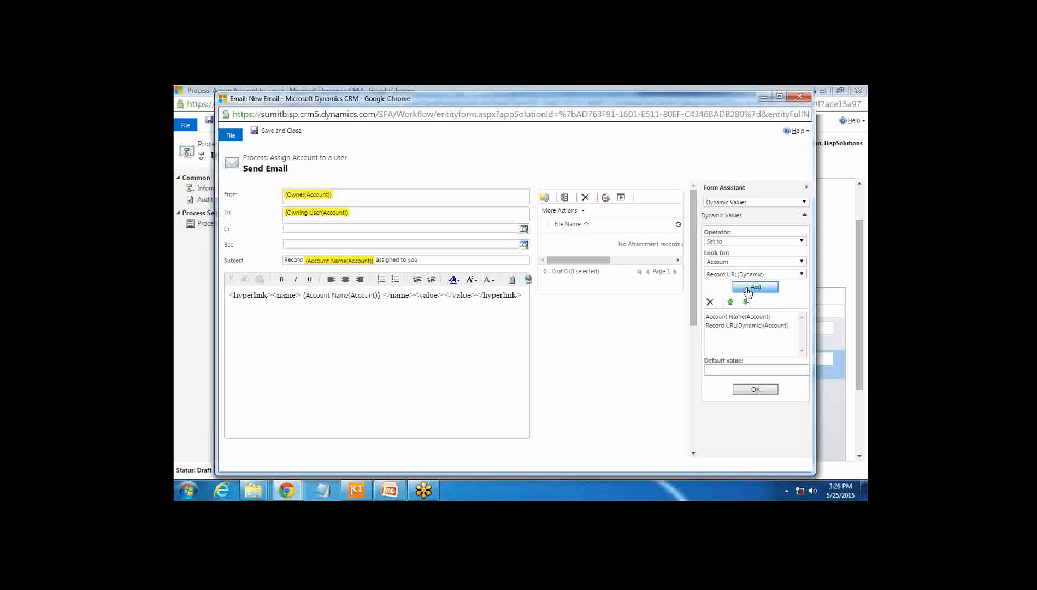
left_click(751, 318)
left_click(710, 302)
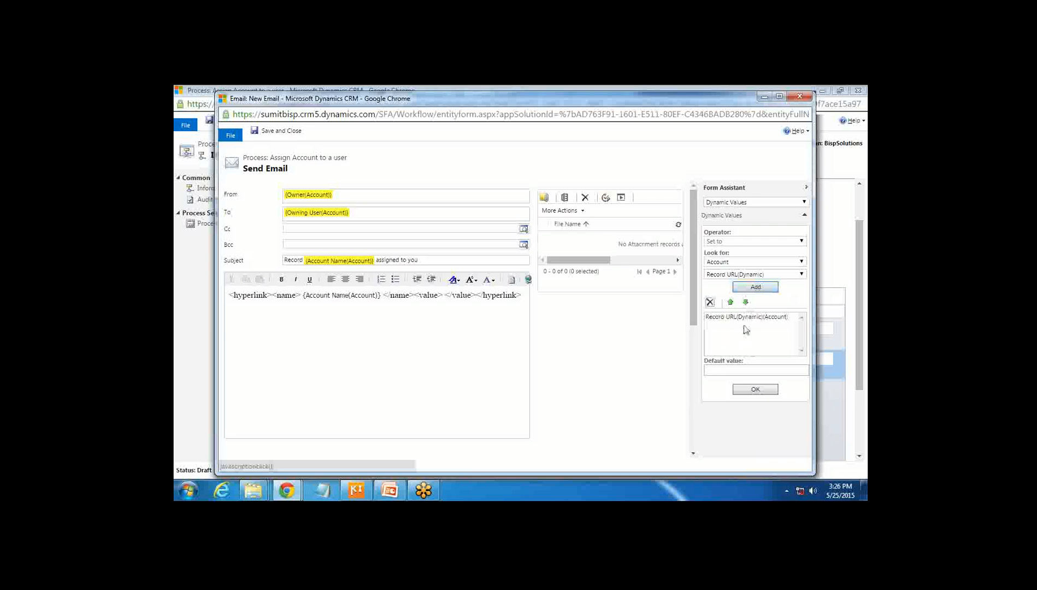
Step: Insert the Record URL(Dynamic) value between the value tags in the email body, then save and close the email
left_click(744, 317)
left_click(445, 295)
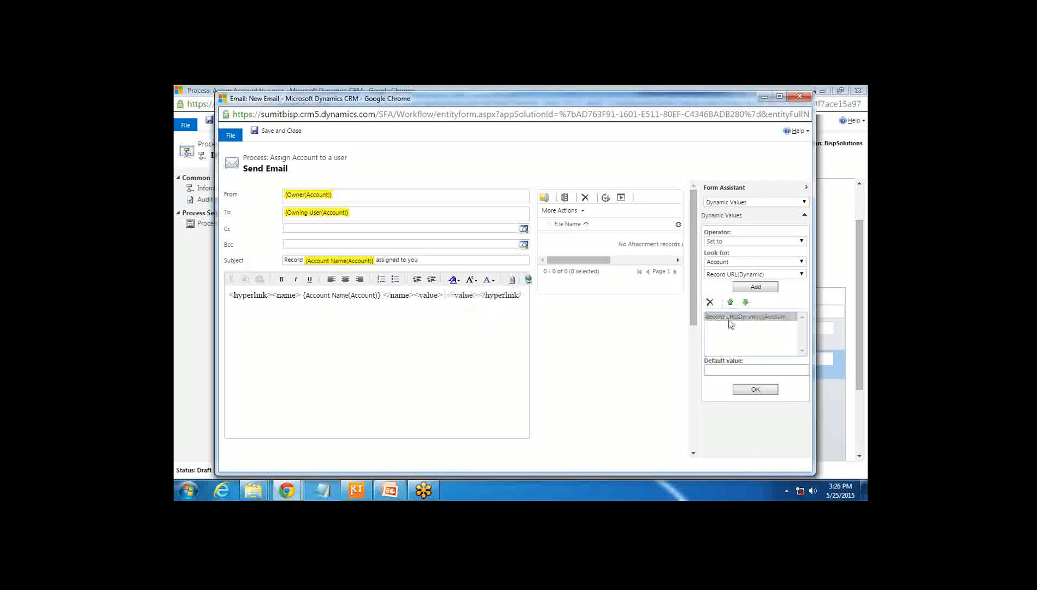
left_click(755, 389)
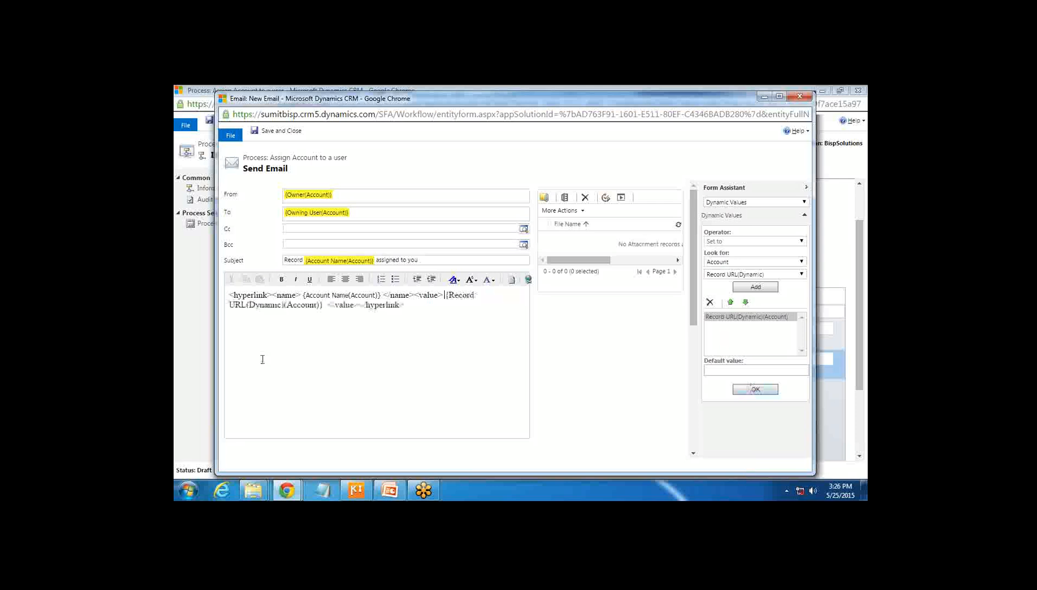
left_click(453, 382)
left_click(269, 132)
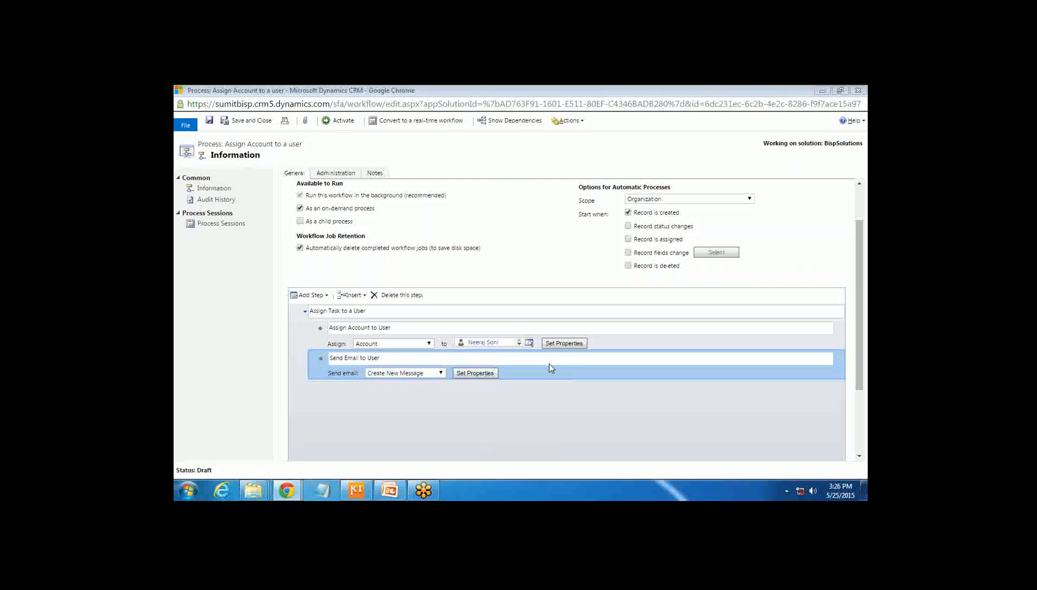
Step: Add a Stop Workflow step after the email step and describe it as "Stop Workflow"
left_click(323, 298)
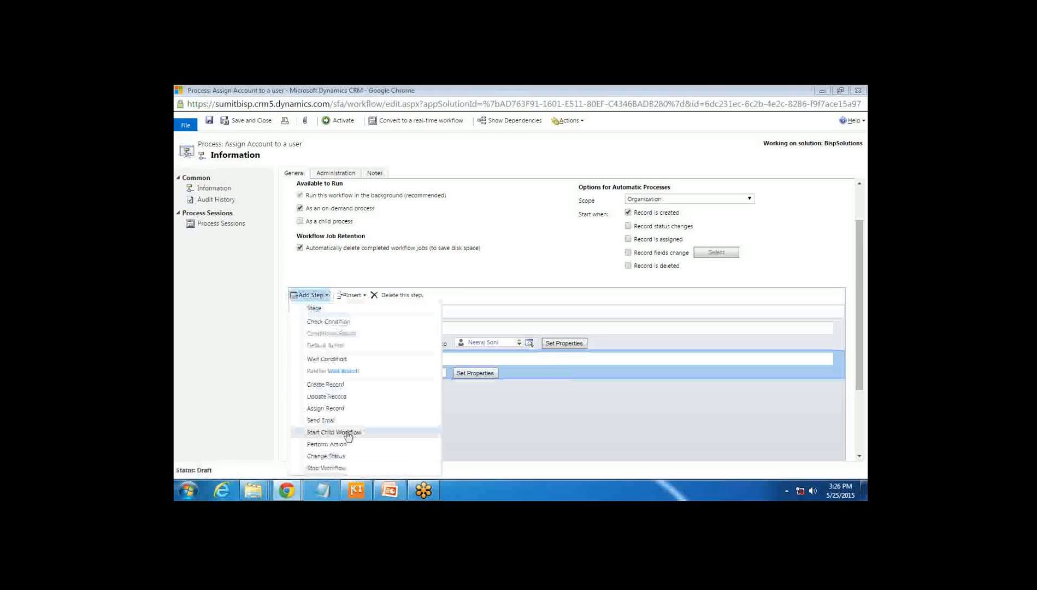
left_click(348, 468)
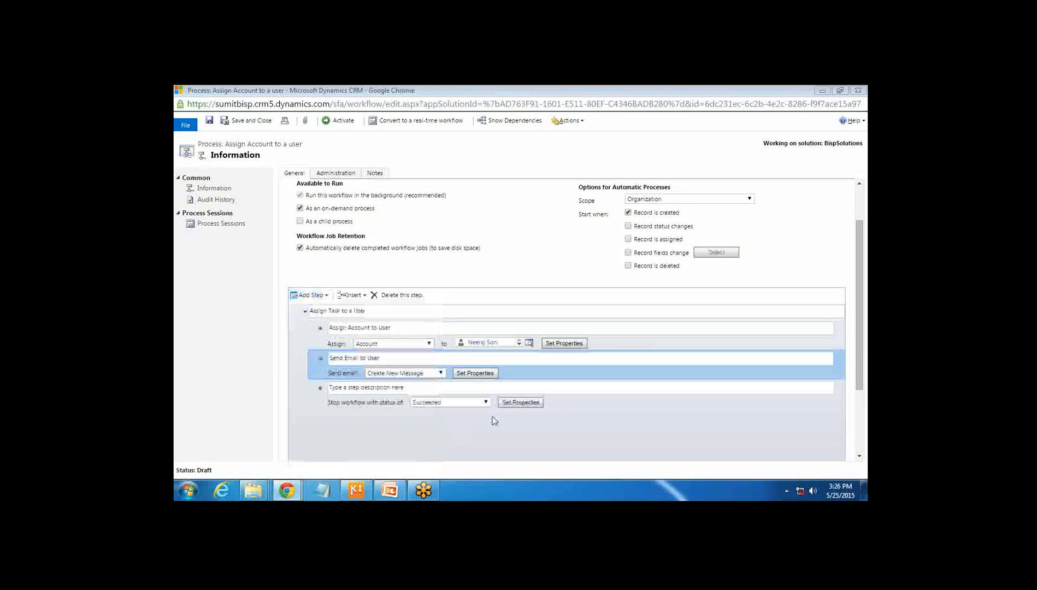
left_click(395, 389)
type("S")
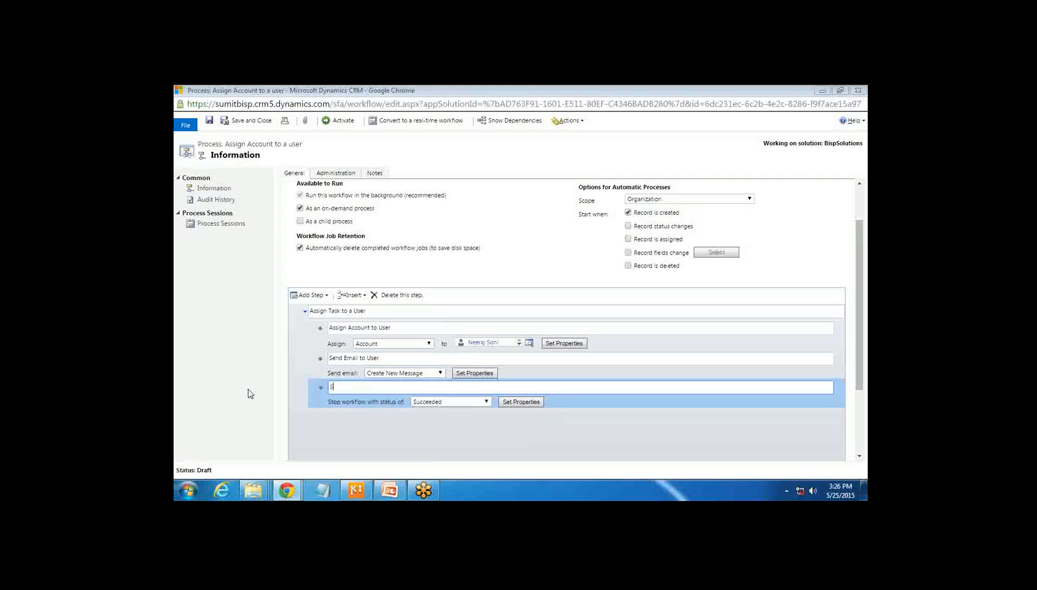
type("top Workflow")
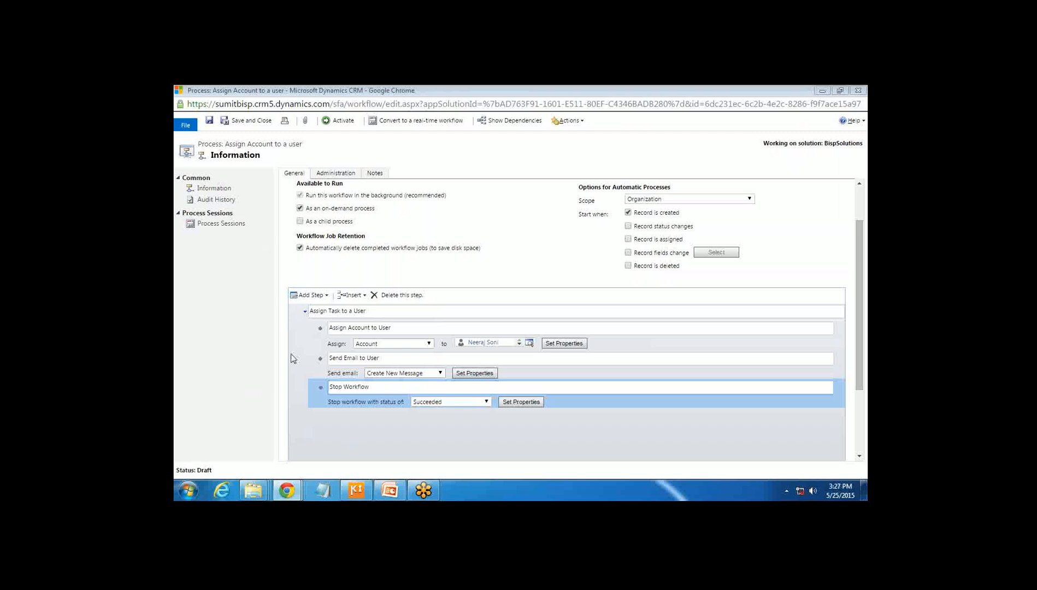
Step: Save the "Assign Account to a user" workflow and activate it
left_click(210, 121)
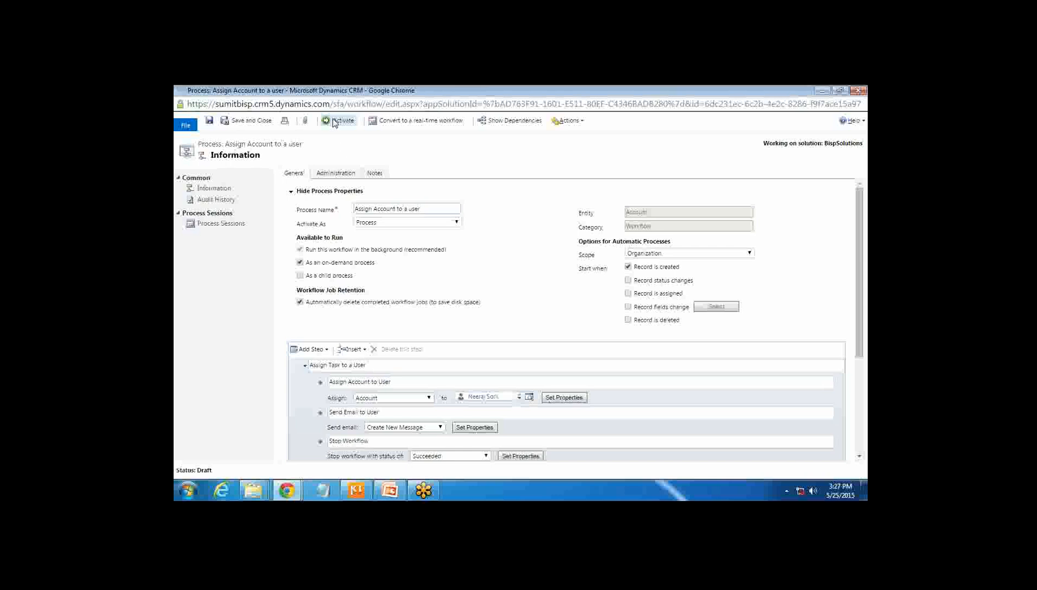
left_click(335, 121)
left_click(583, 353)
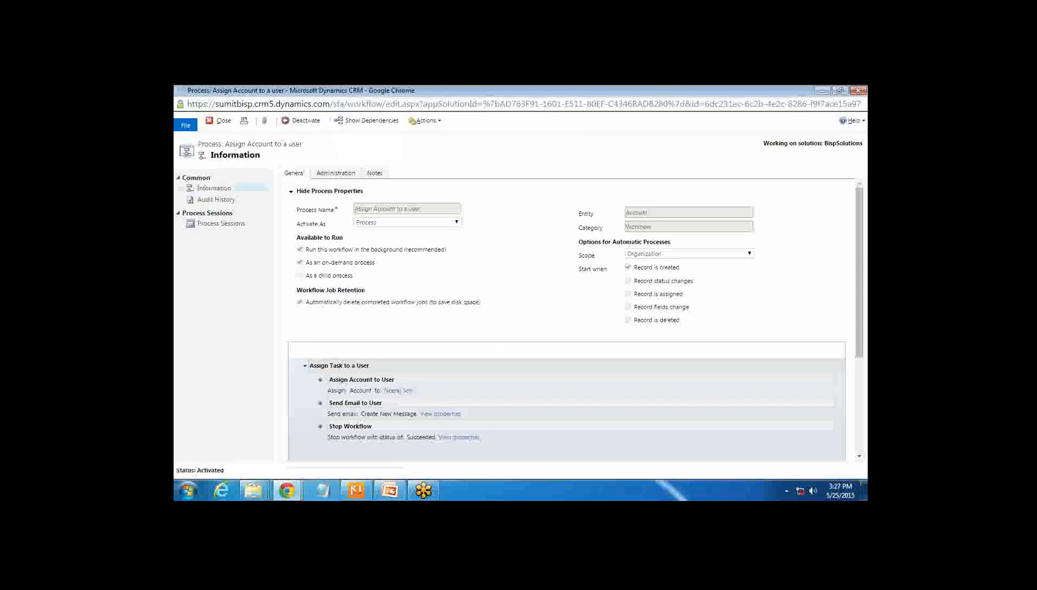
Step: Close the workflow, publish all customizations of the BispSolutions solution and close the solution window
left_click(220, 120)
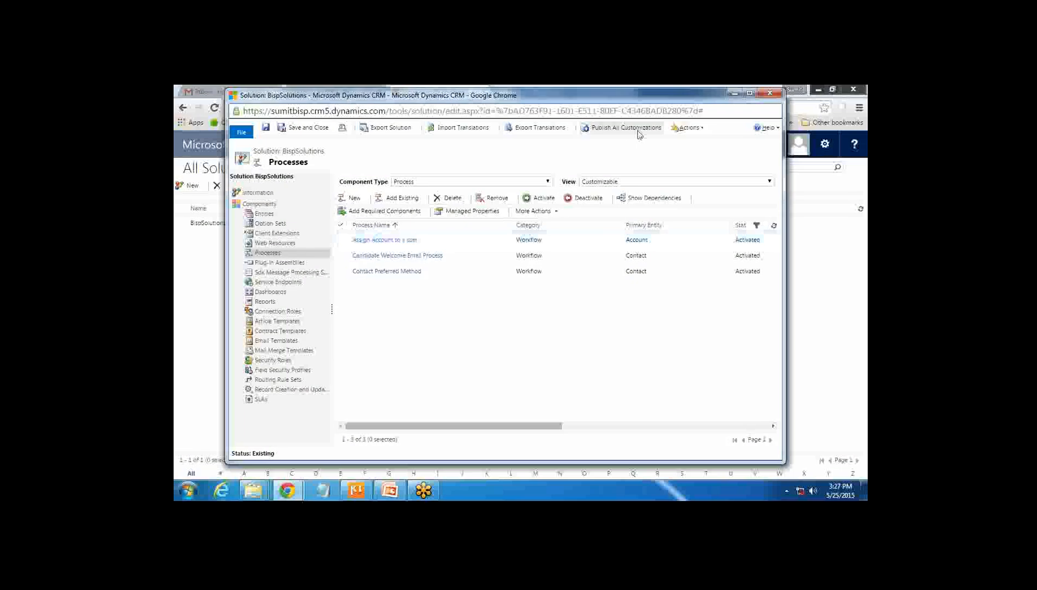
left_click(621, 131)
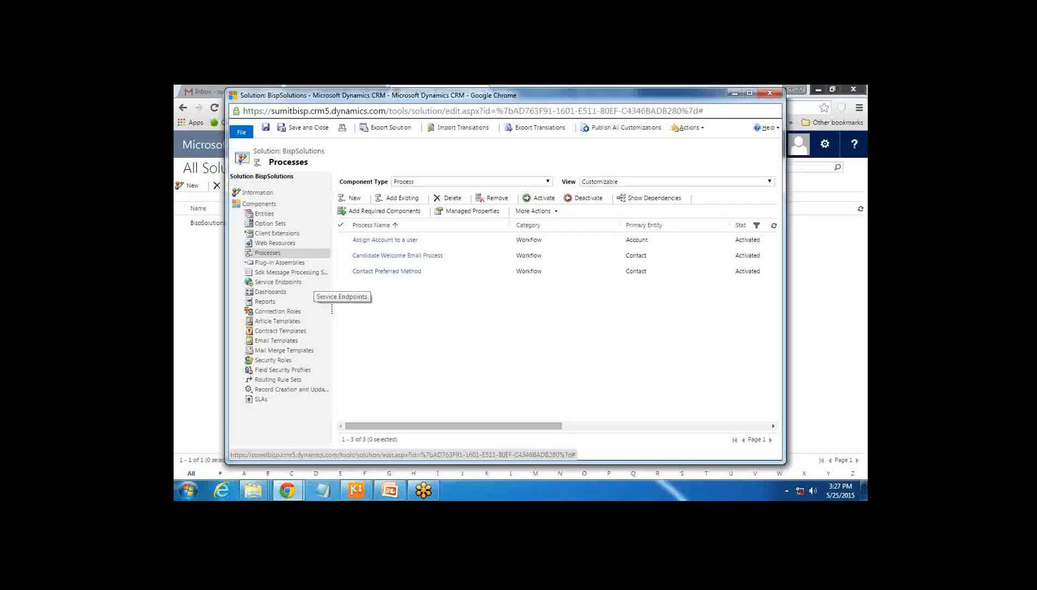
left_click(770, 93)
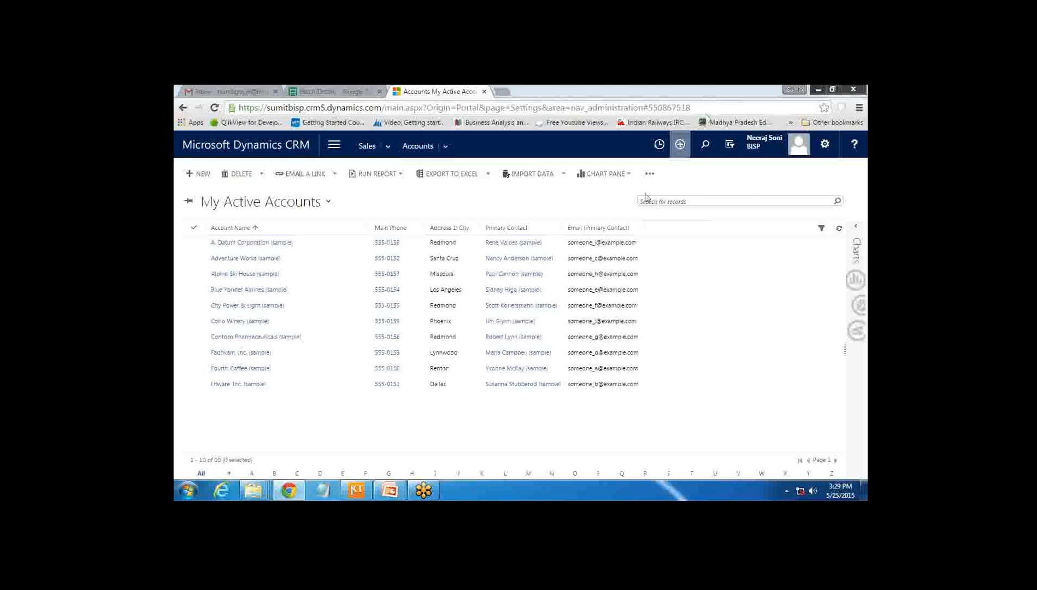
Step: Create and save a new account named "Bisp Solutions" and dismiss the creation notice
left_click(680, 144)
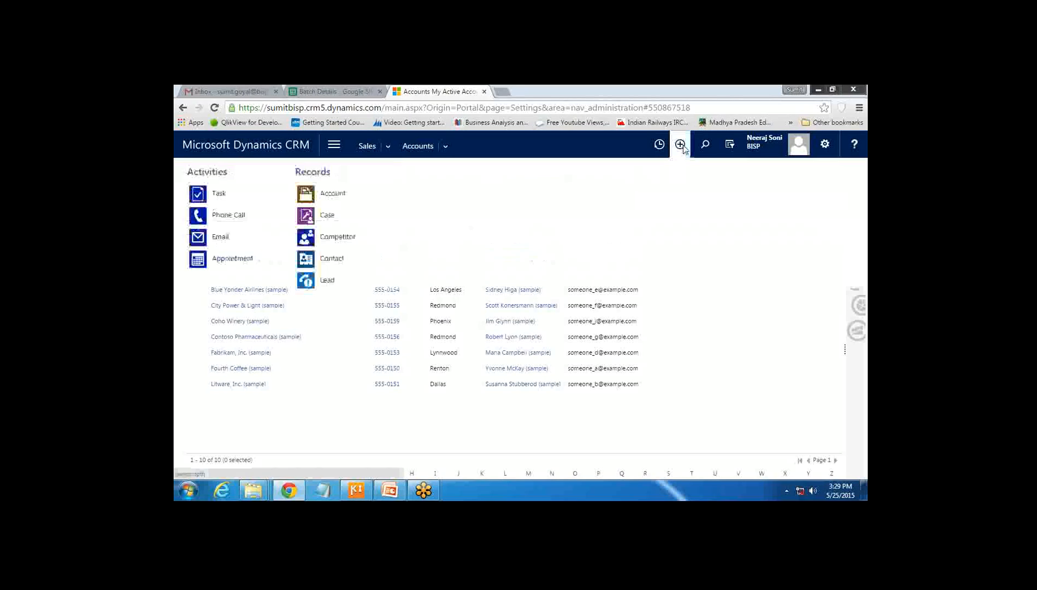
left_click(329, 198)
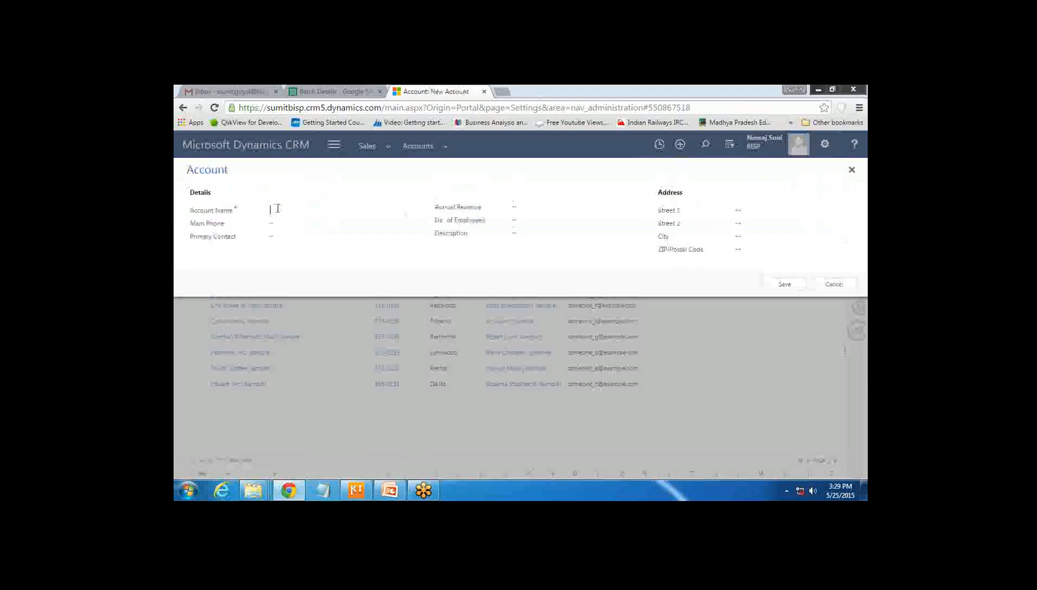
type("Bi")
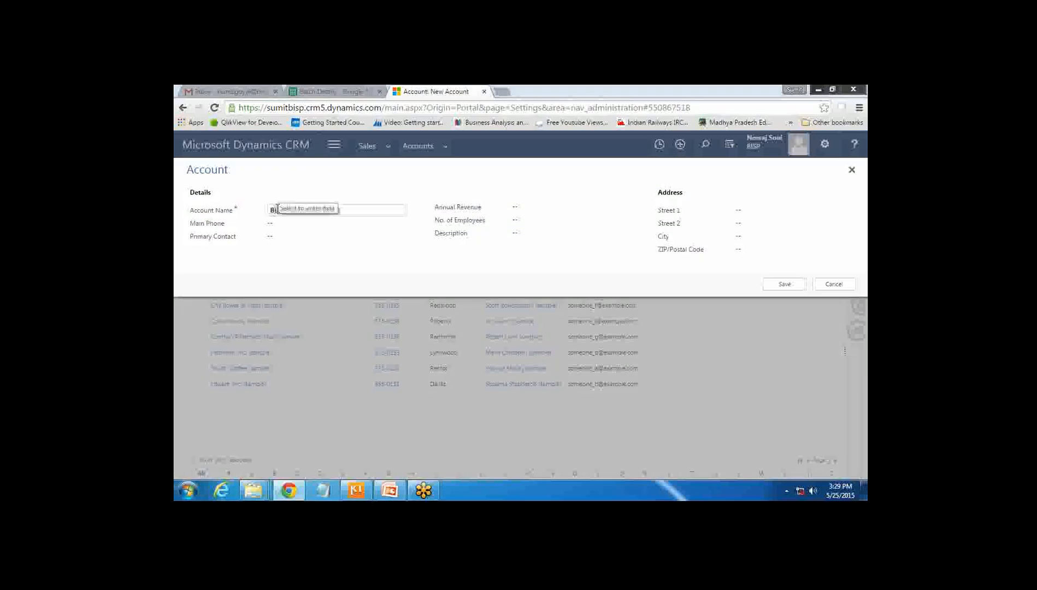
type("sp Solutions")
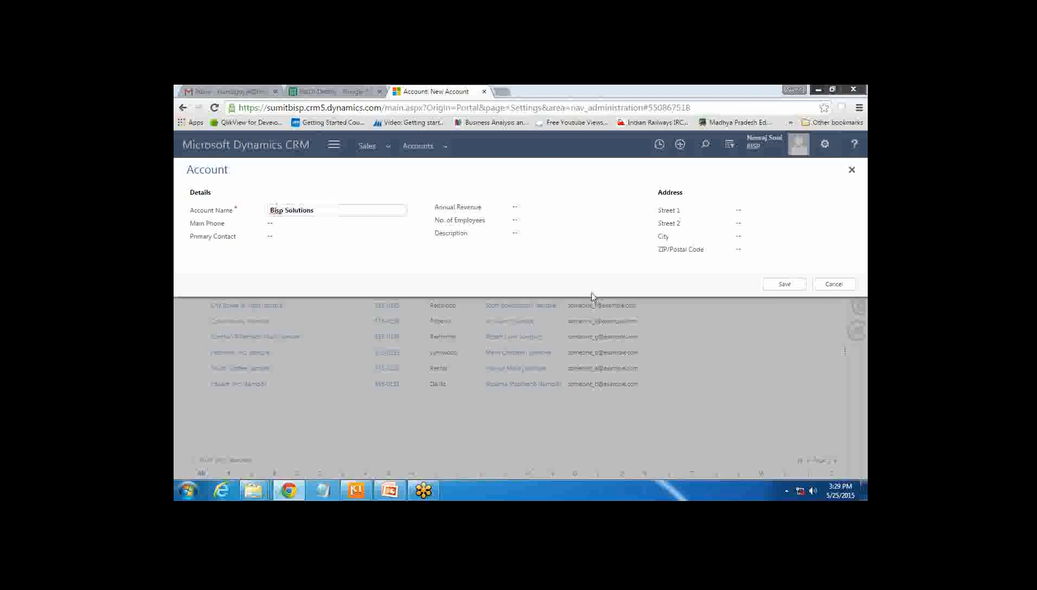
left_click(785, 289)
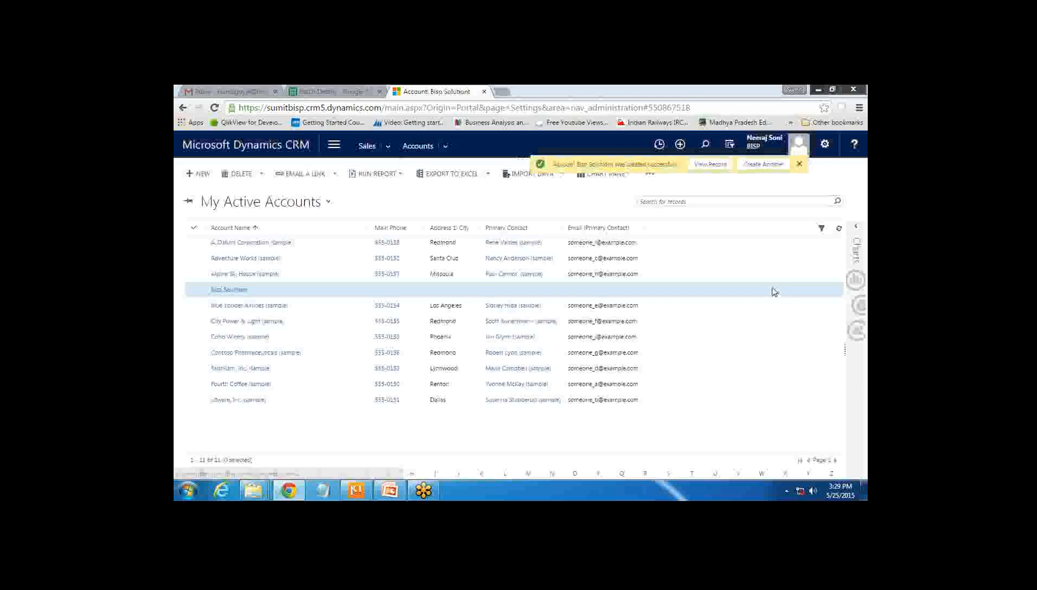
left_click(799, 164)
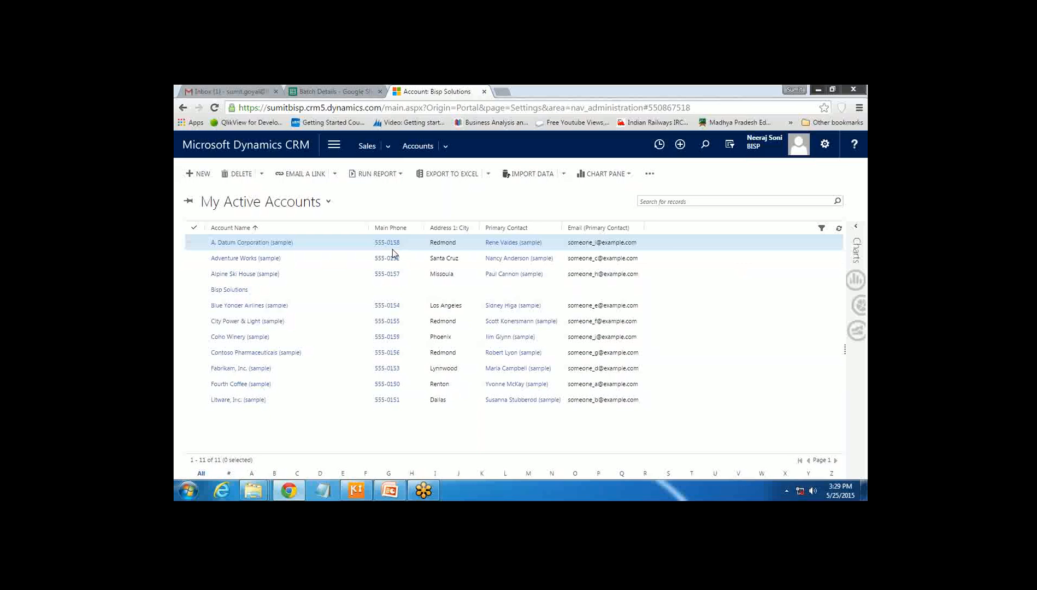
Step: Switch to the Gmail inbox, open the "Record Bisp Solutions assigned to you" email and follow its link to the account record
left_click(234, 90)
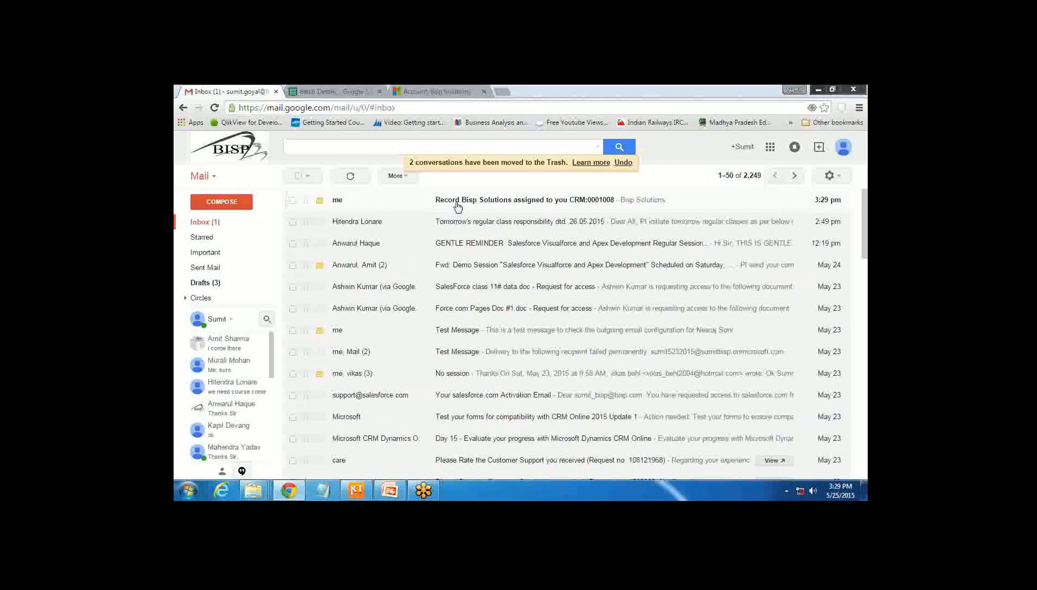
left_click(552, 203)
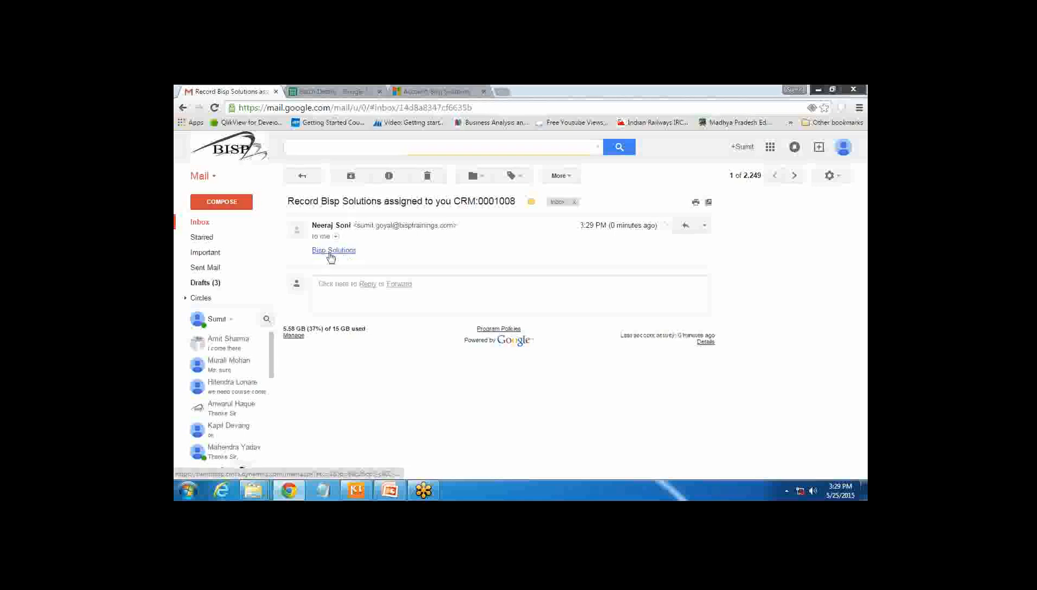
left_click(330, 252)
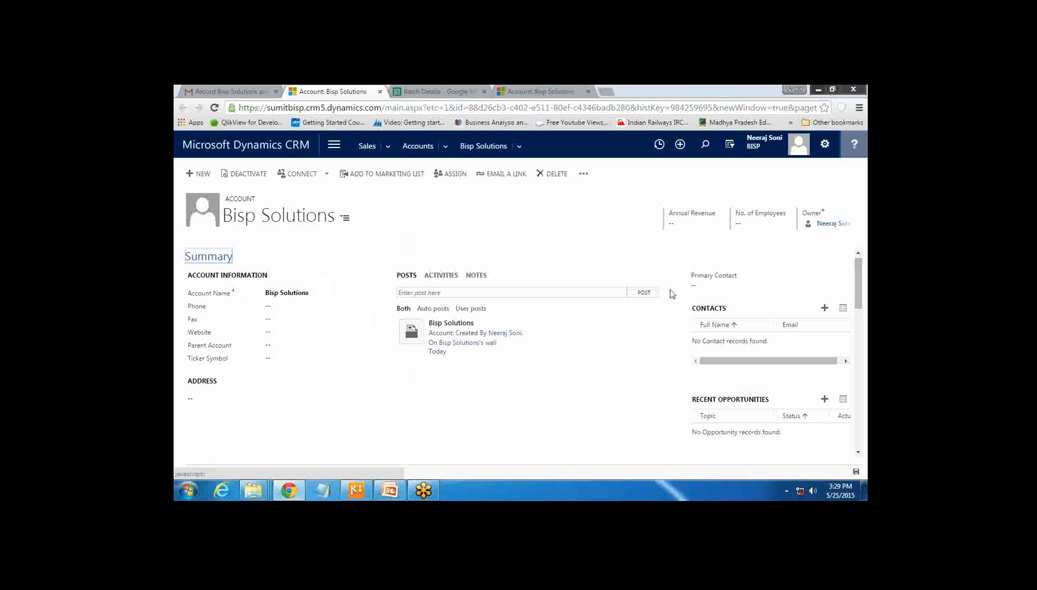
Step: Switch to the "Dynamic CRM Workflow Process" presentation in PowerPoint
left_click(391, 491)
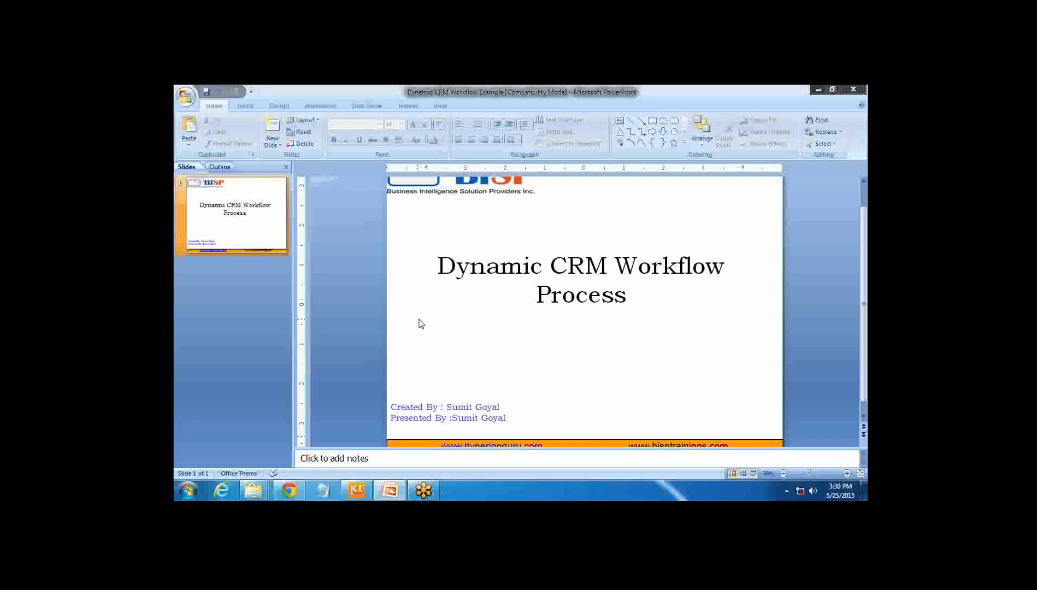